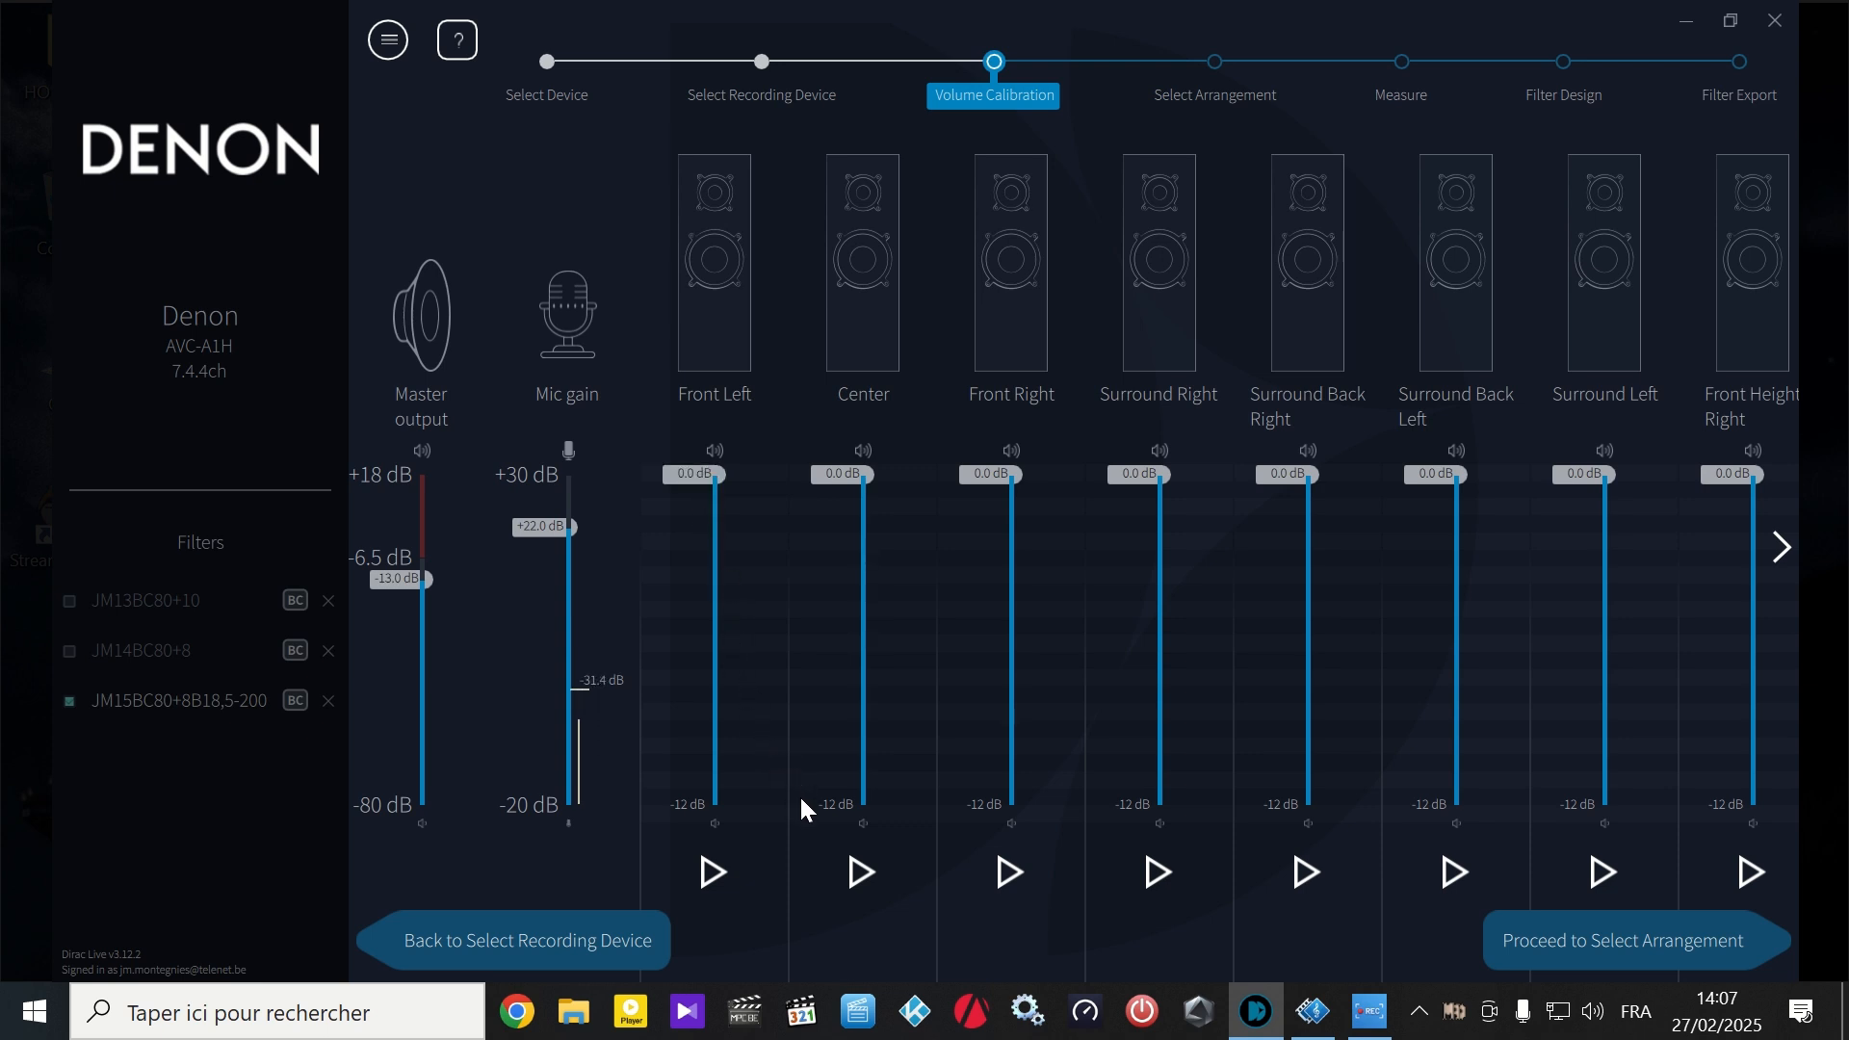
- Measure the test signal levels of the Center and Surround Back Right speakers, stopping each signal
{"action": "left_click", "coordinate": [858, 866]}
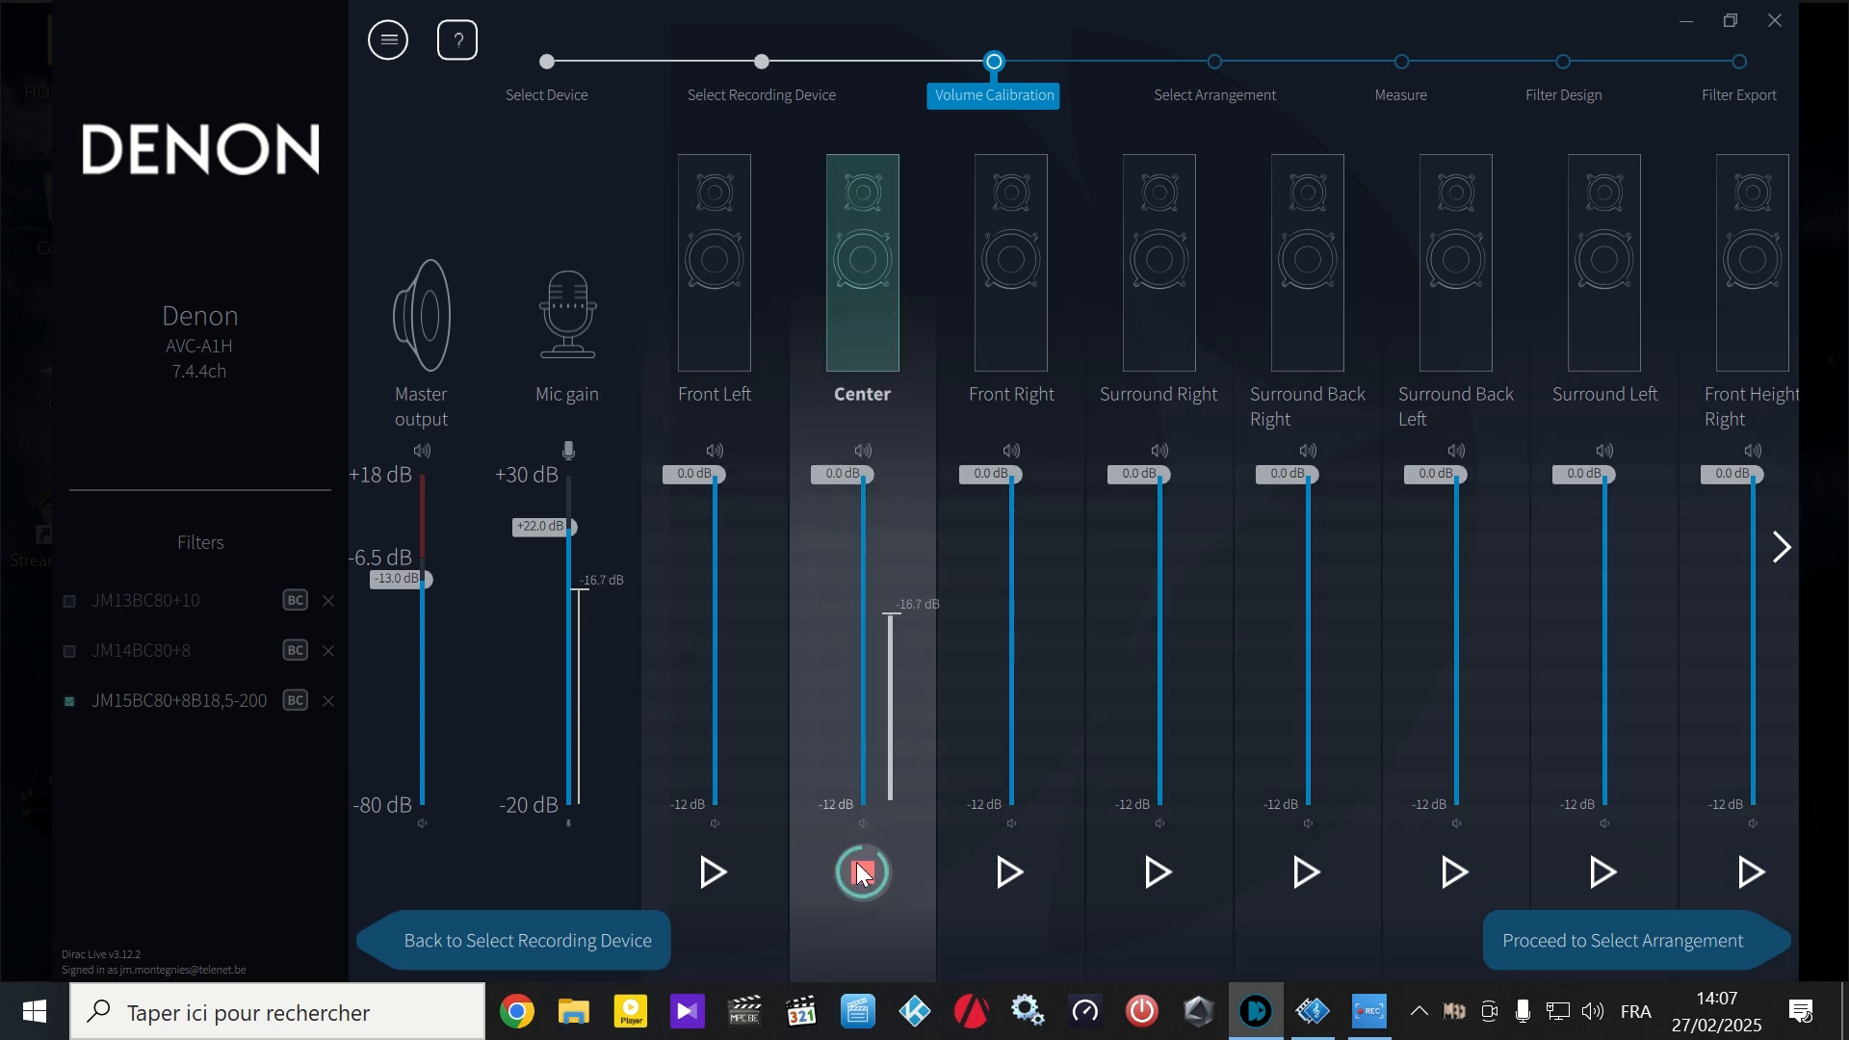
{"action": "left_click", "coordinate": [862, 859]}
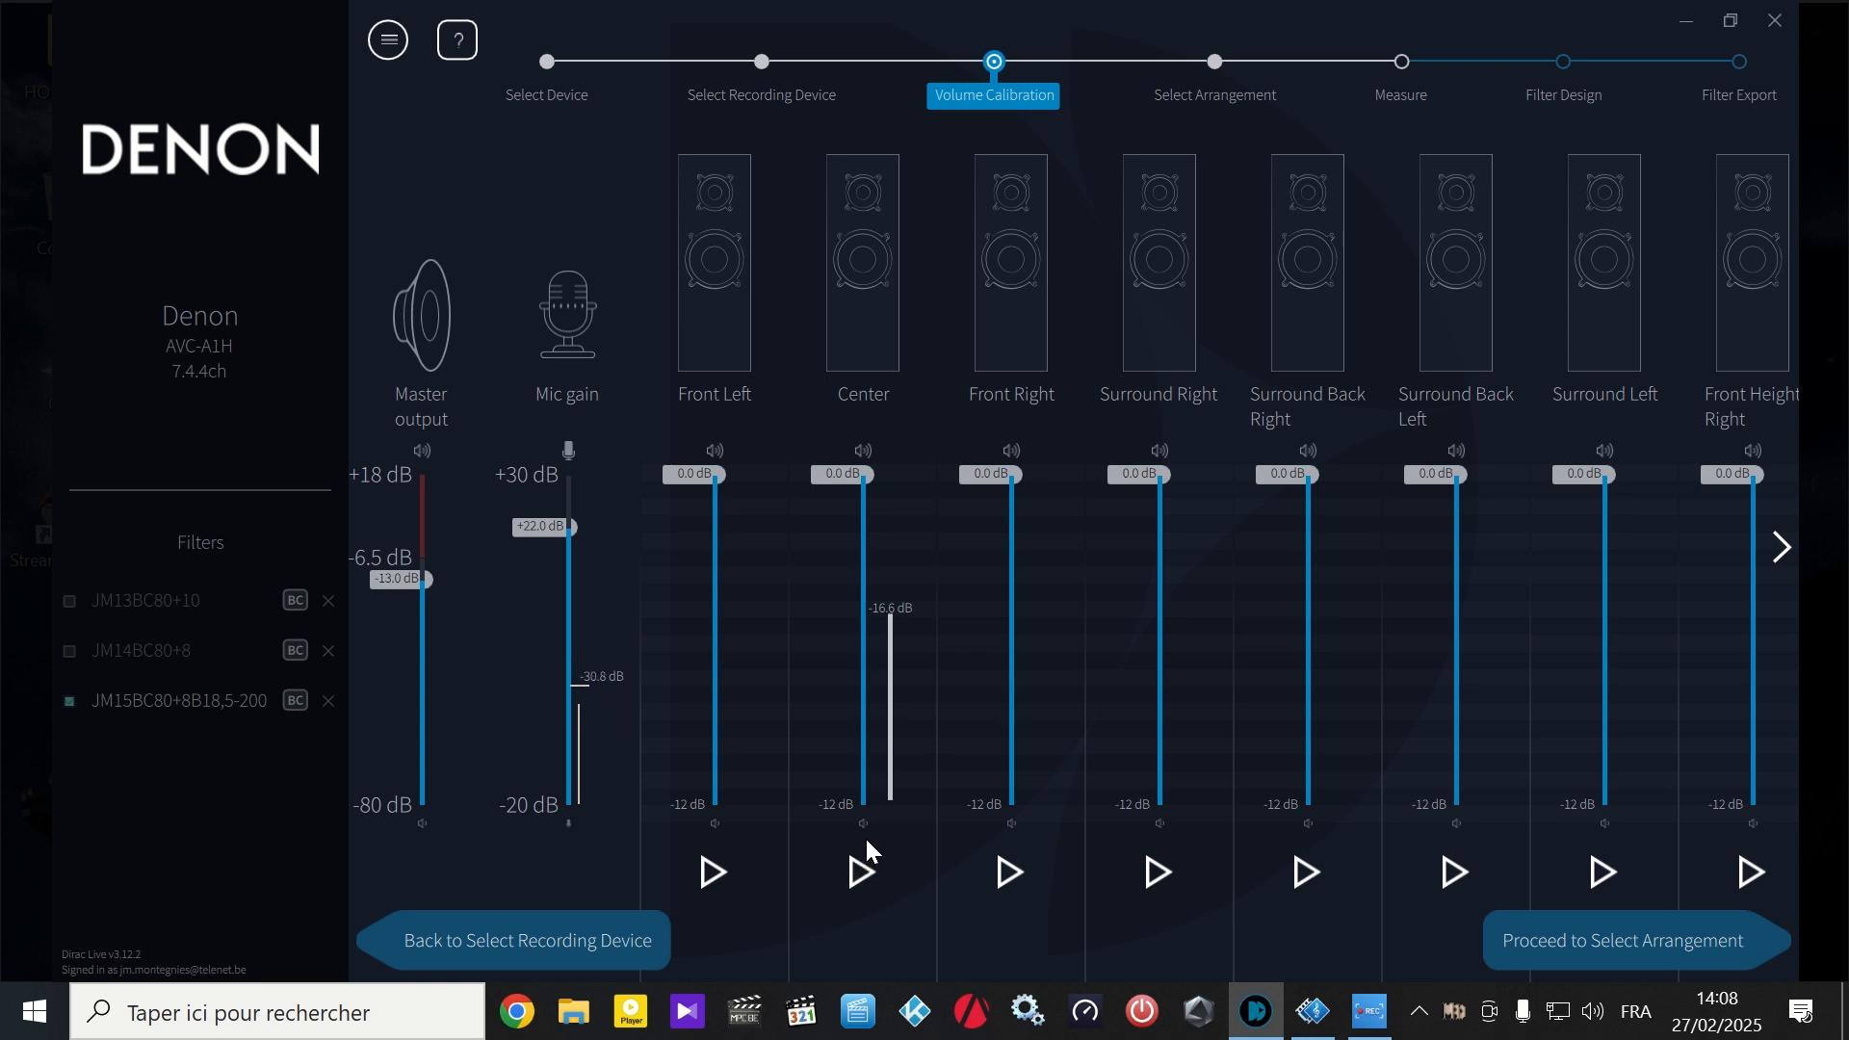
{"action": "left_click", "coordinate": [1296, 870]}
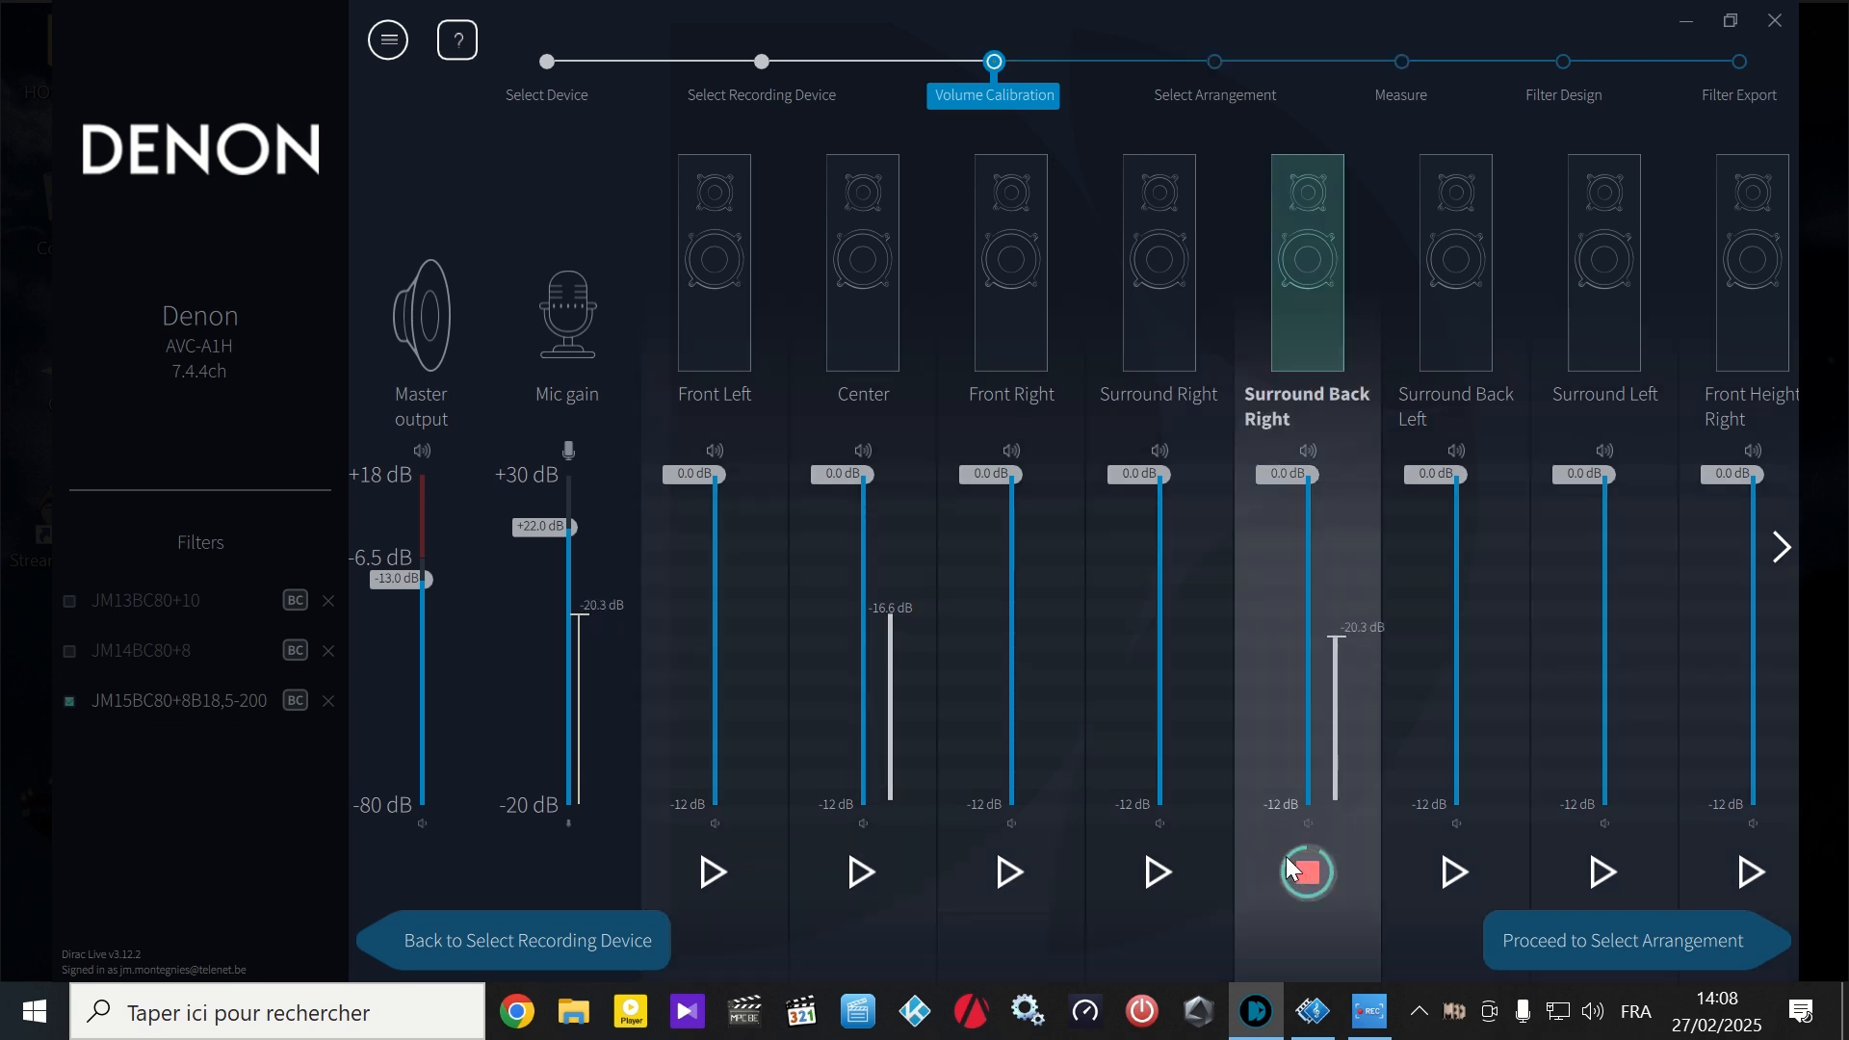
{"action": "left_click", "coordinate": [1286, 857]}
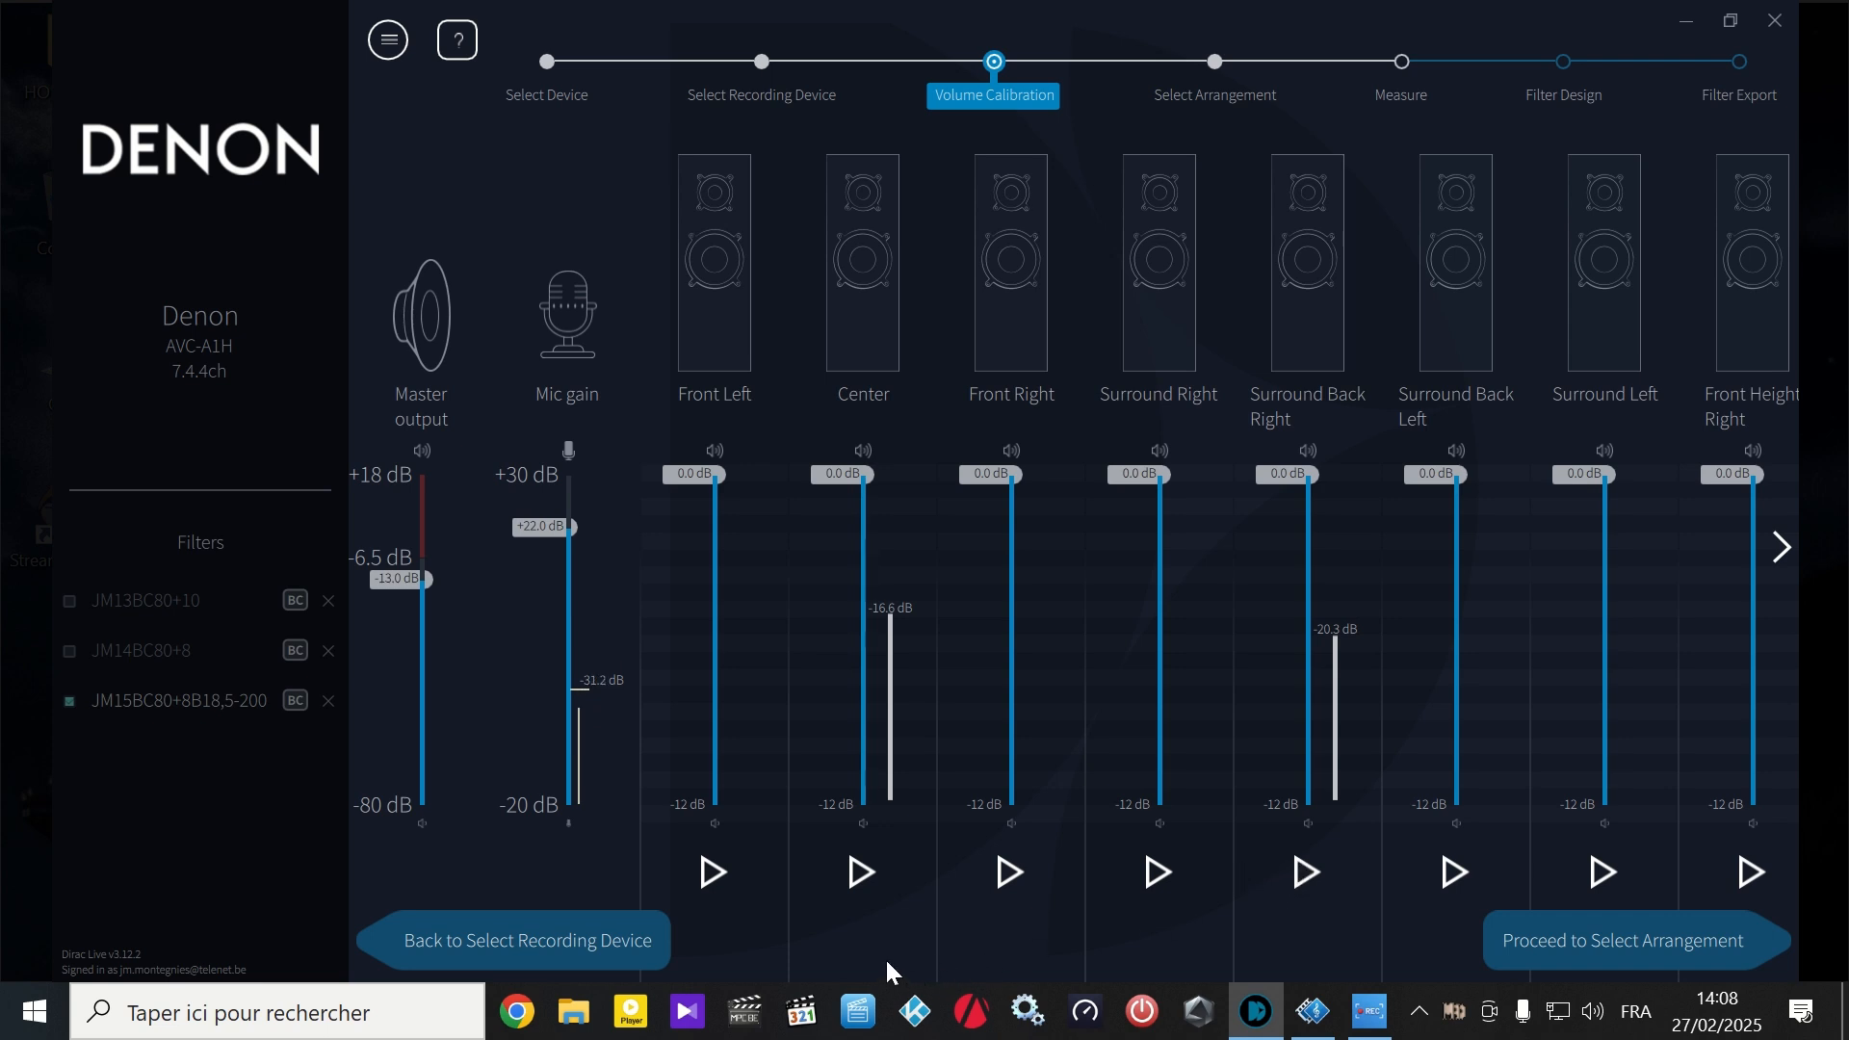
- Play the Front Left test signal, set that speaker's level to -1.5 dB and stop the signal
{"action": "left_click", "coordinate": [712, 871]}
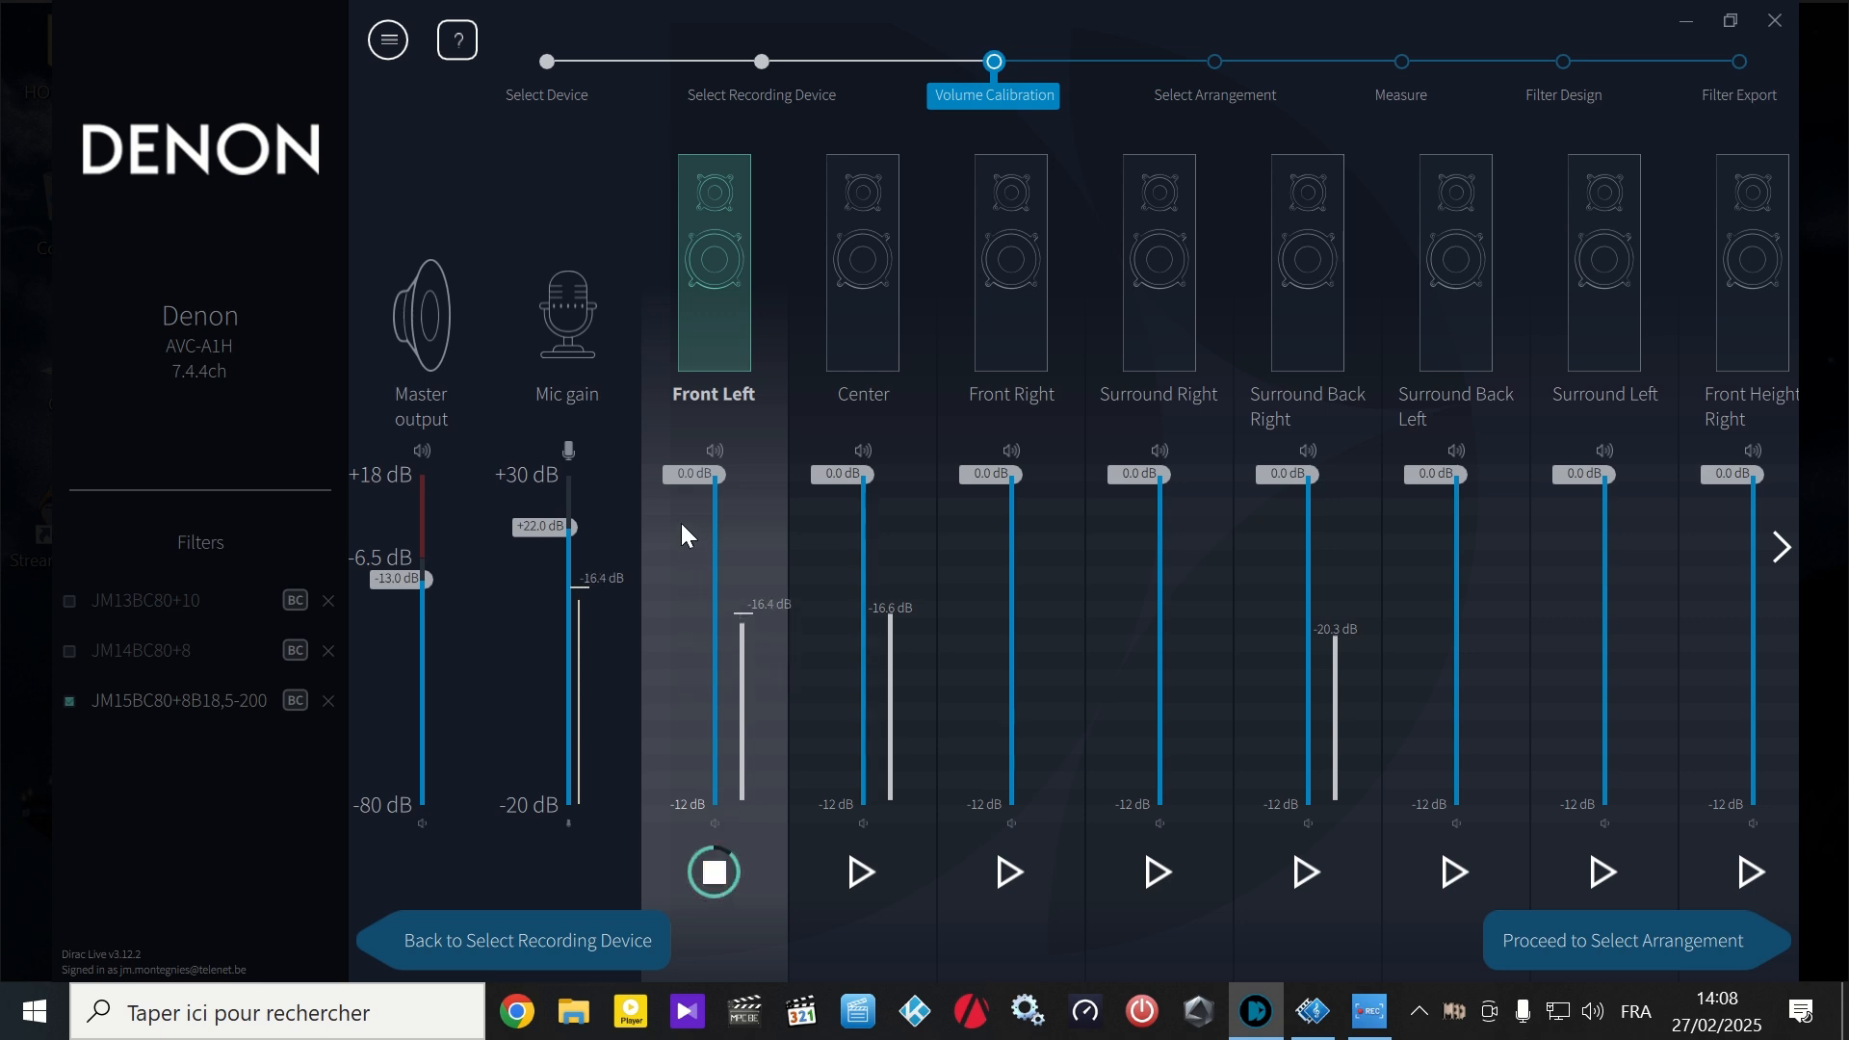
{"action": "left_click_drag", "start_coordinate": [693, 472], "coordinate": [693, 514]}
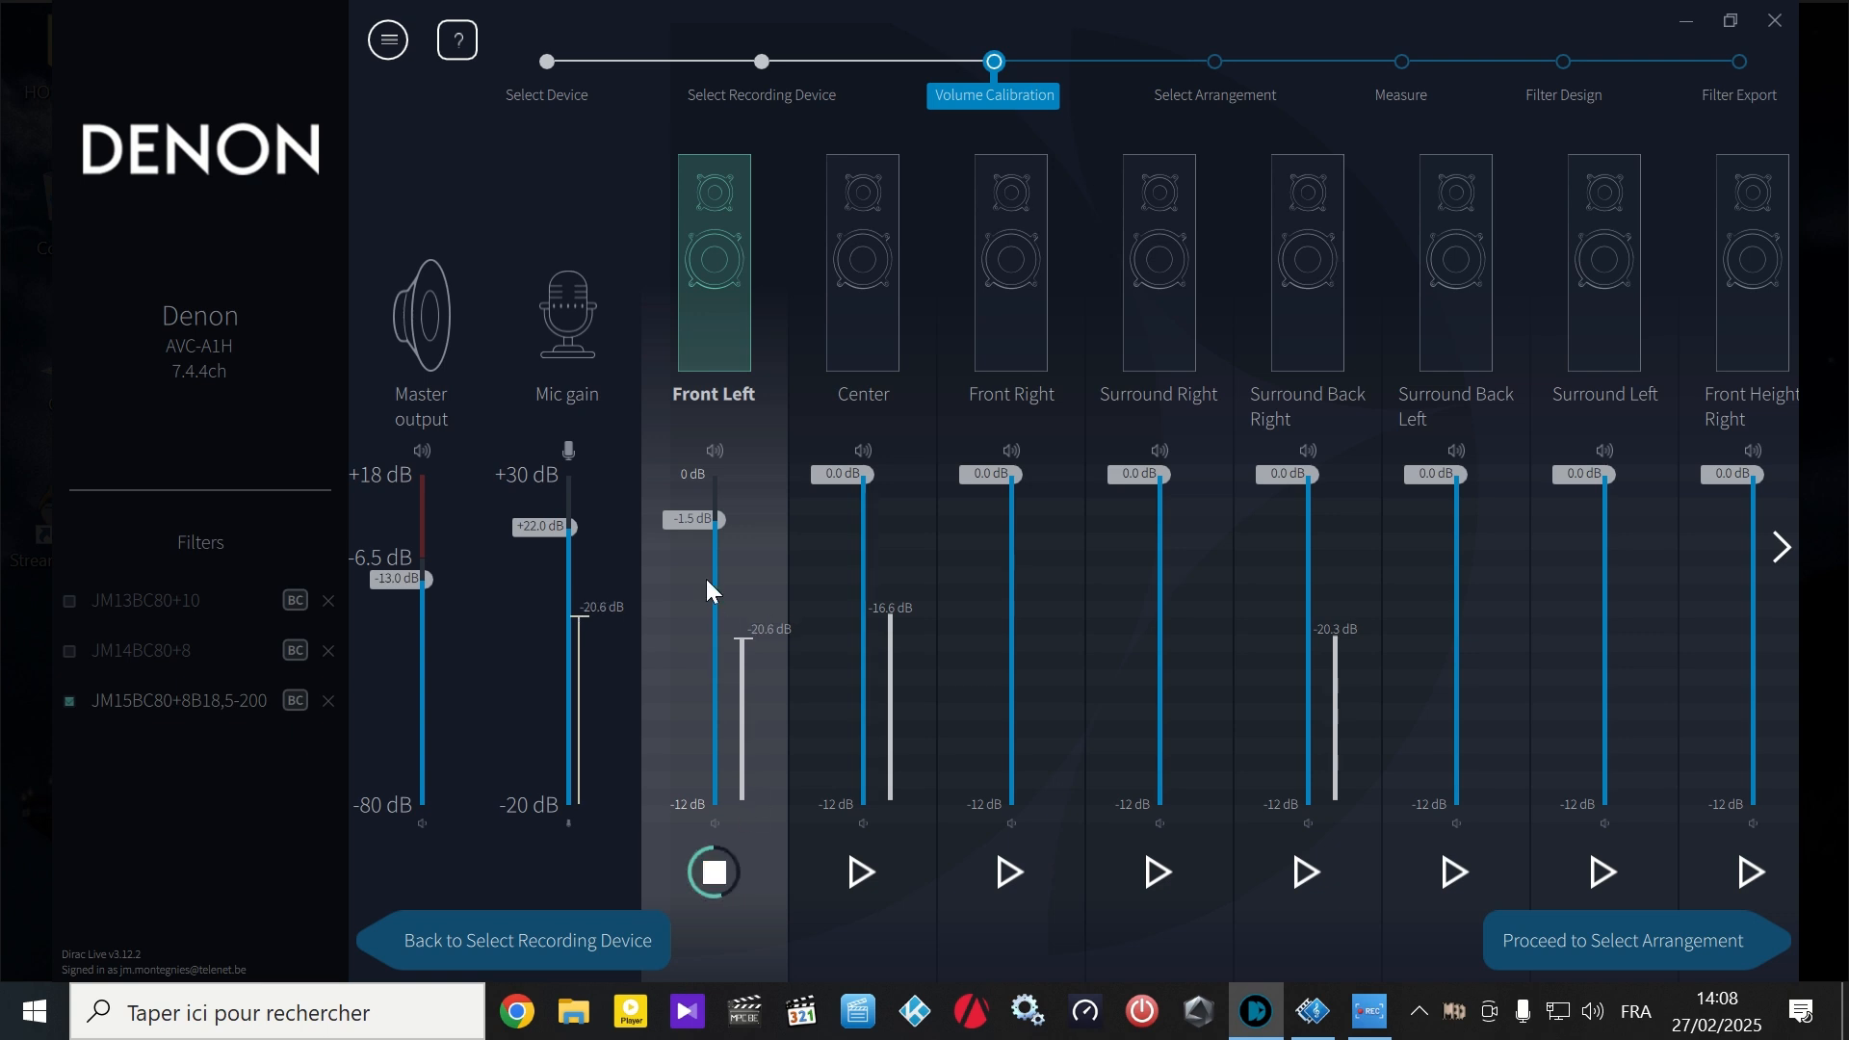
{"action": "left_click", "coordinate": [739, 865]}
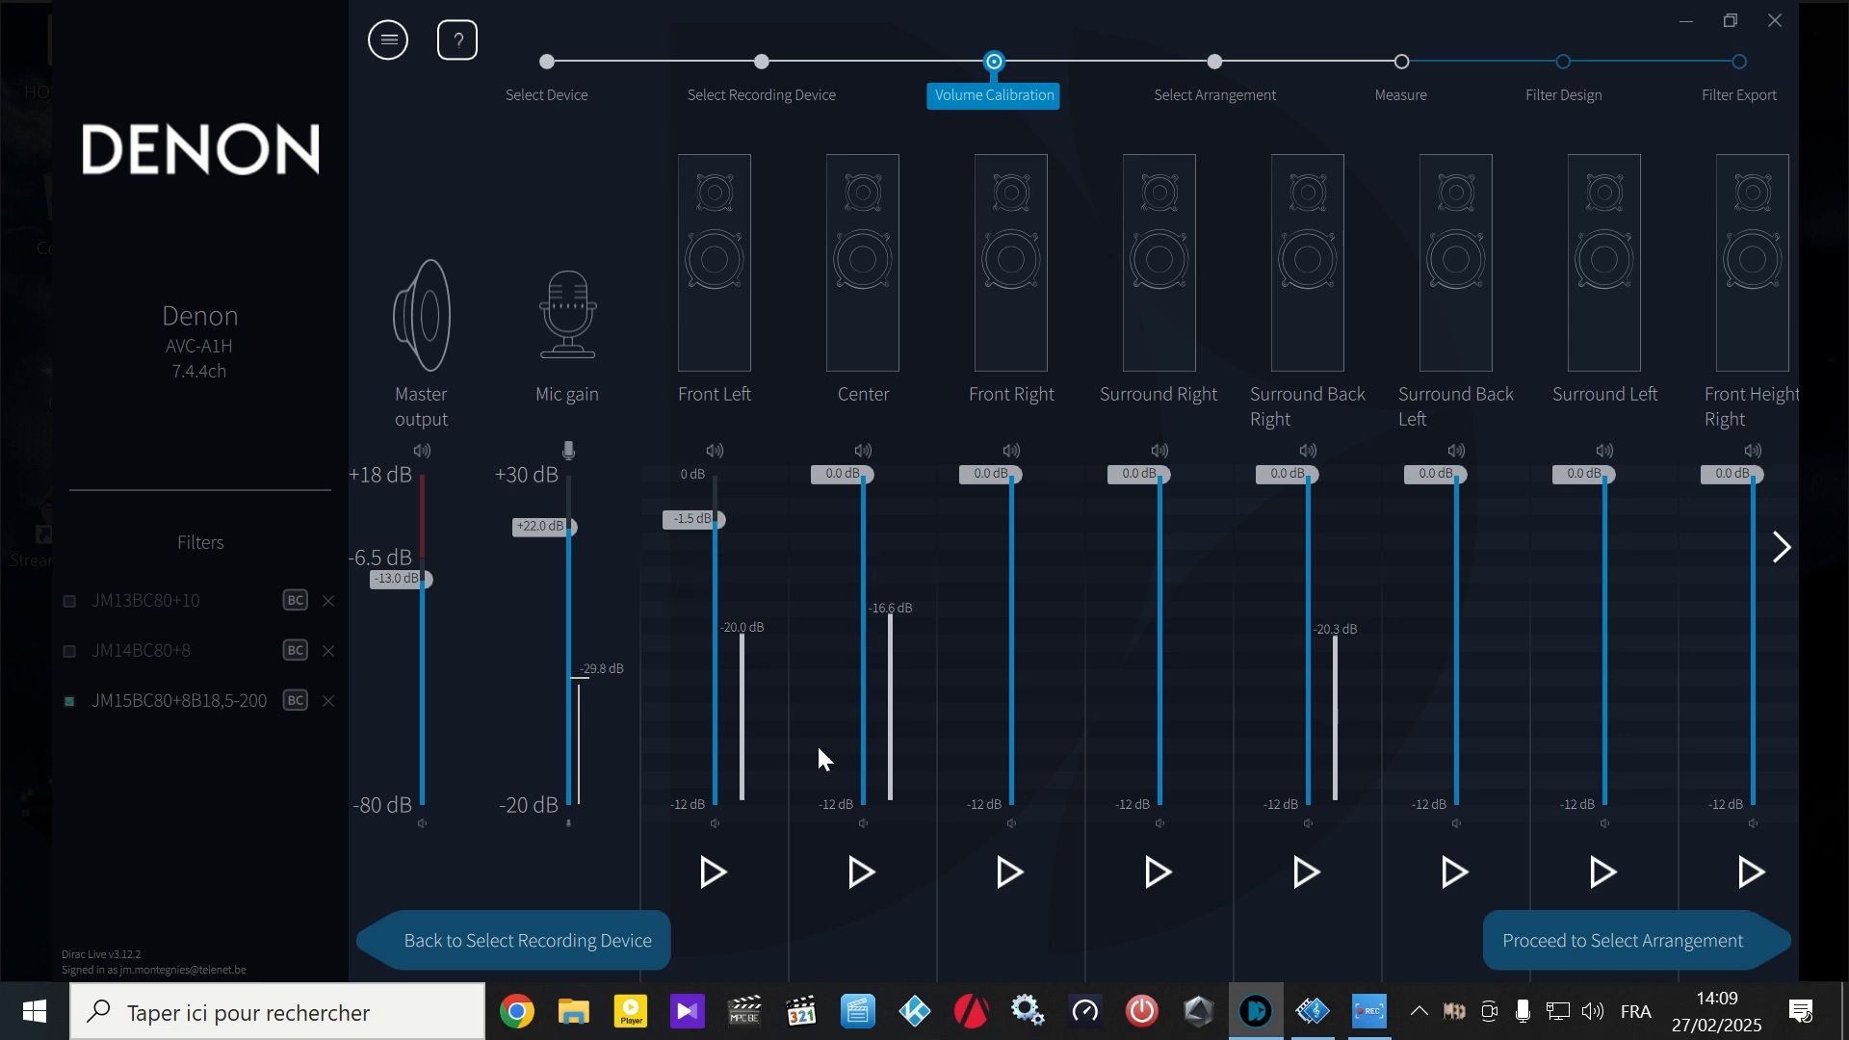
- Set the Center speaker's level to -3.5 dB while its test signal plays, stop the signal, and lower the master output
{"action": "left_click", "coordinate": [864, 871]}
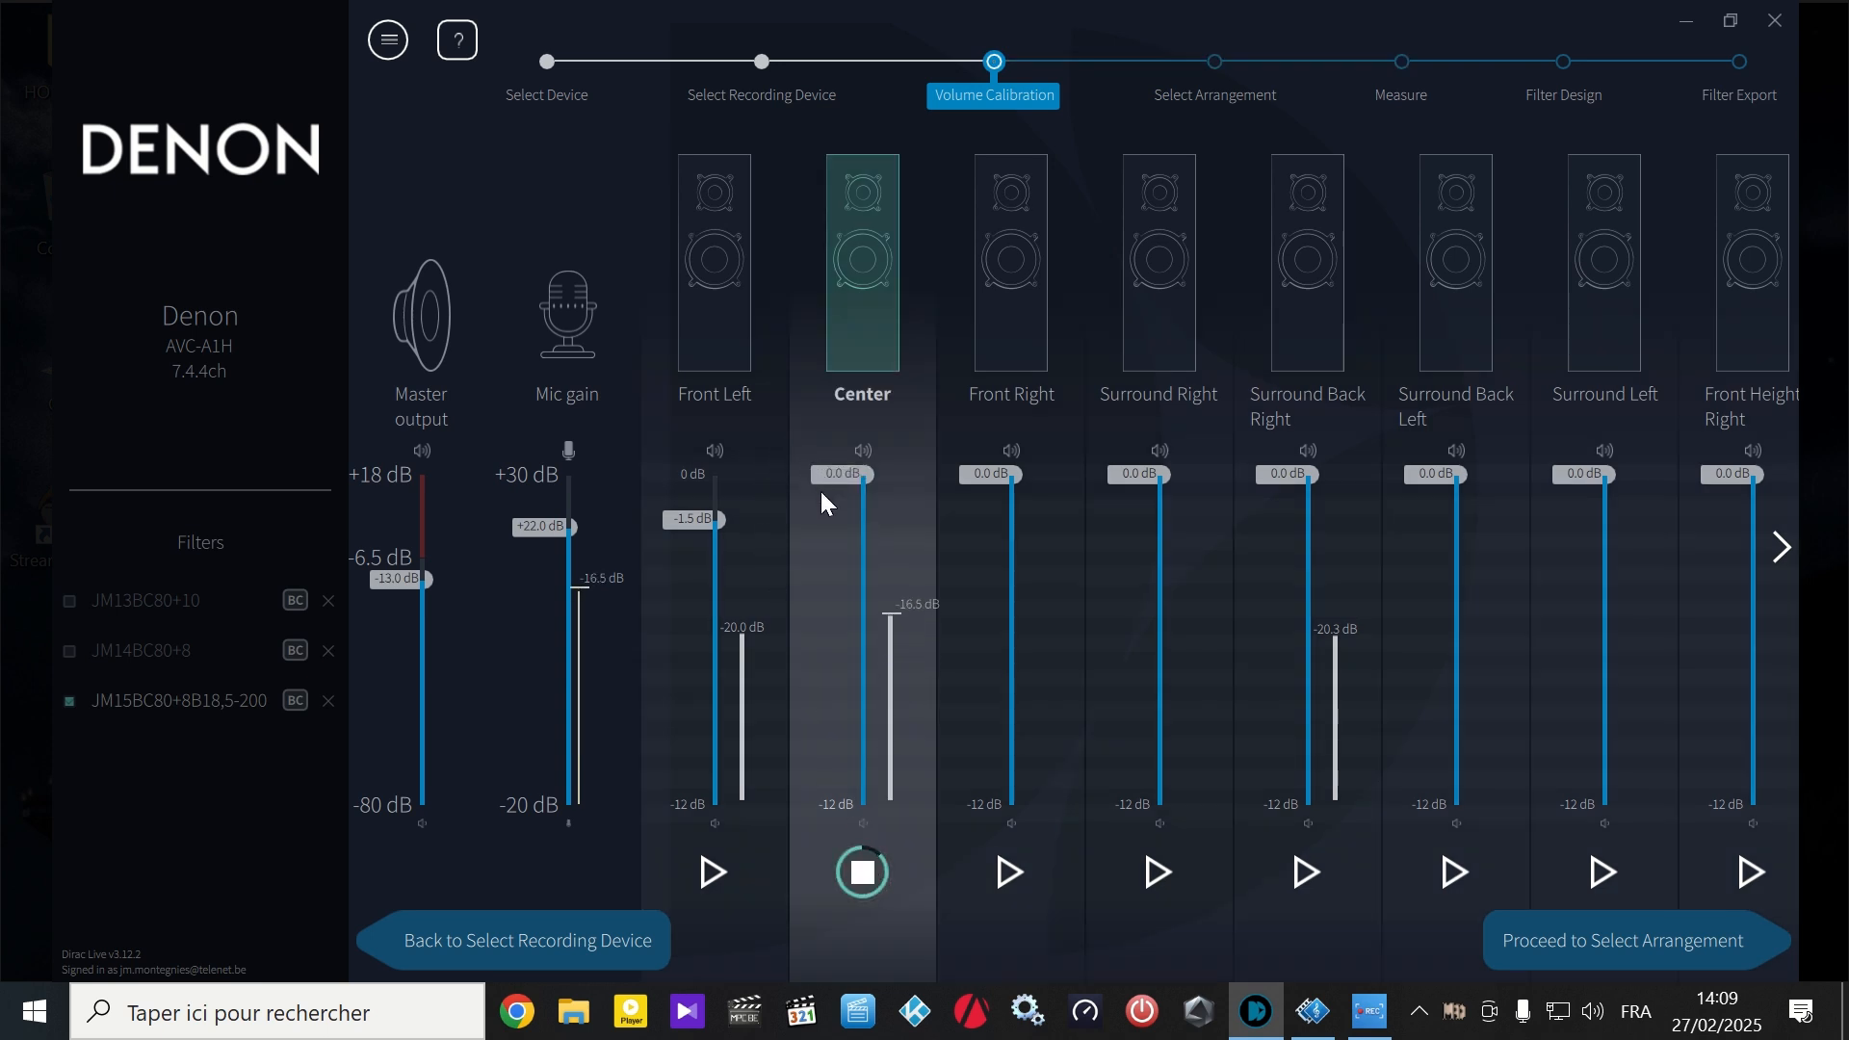
{"action": "left_click_drag", "start_coordinate": [828, 495], "coordinate": [830, 516]}
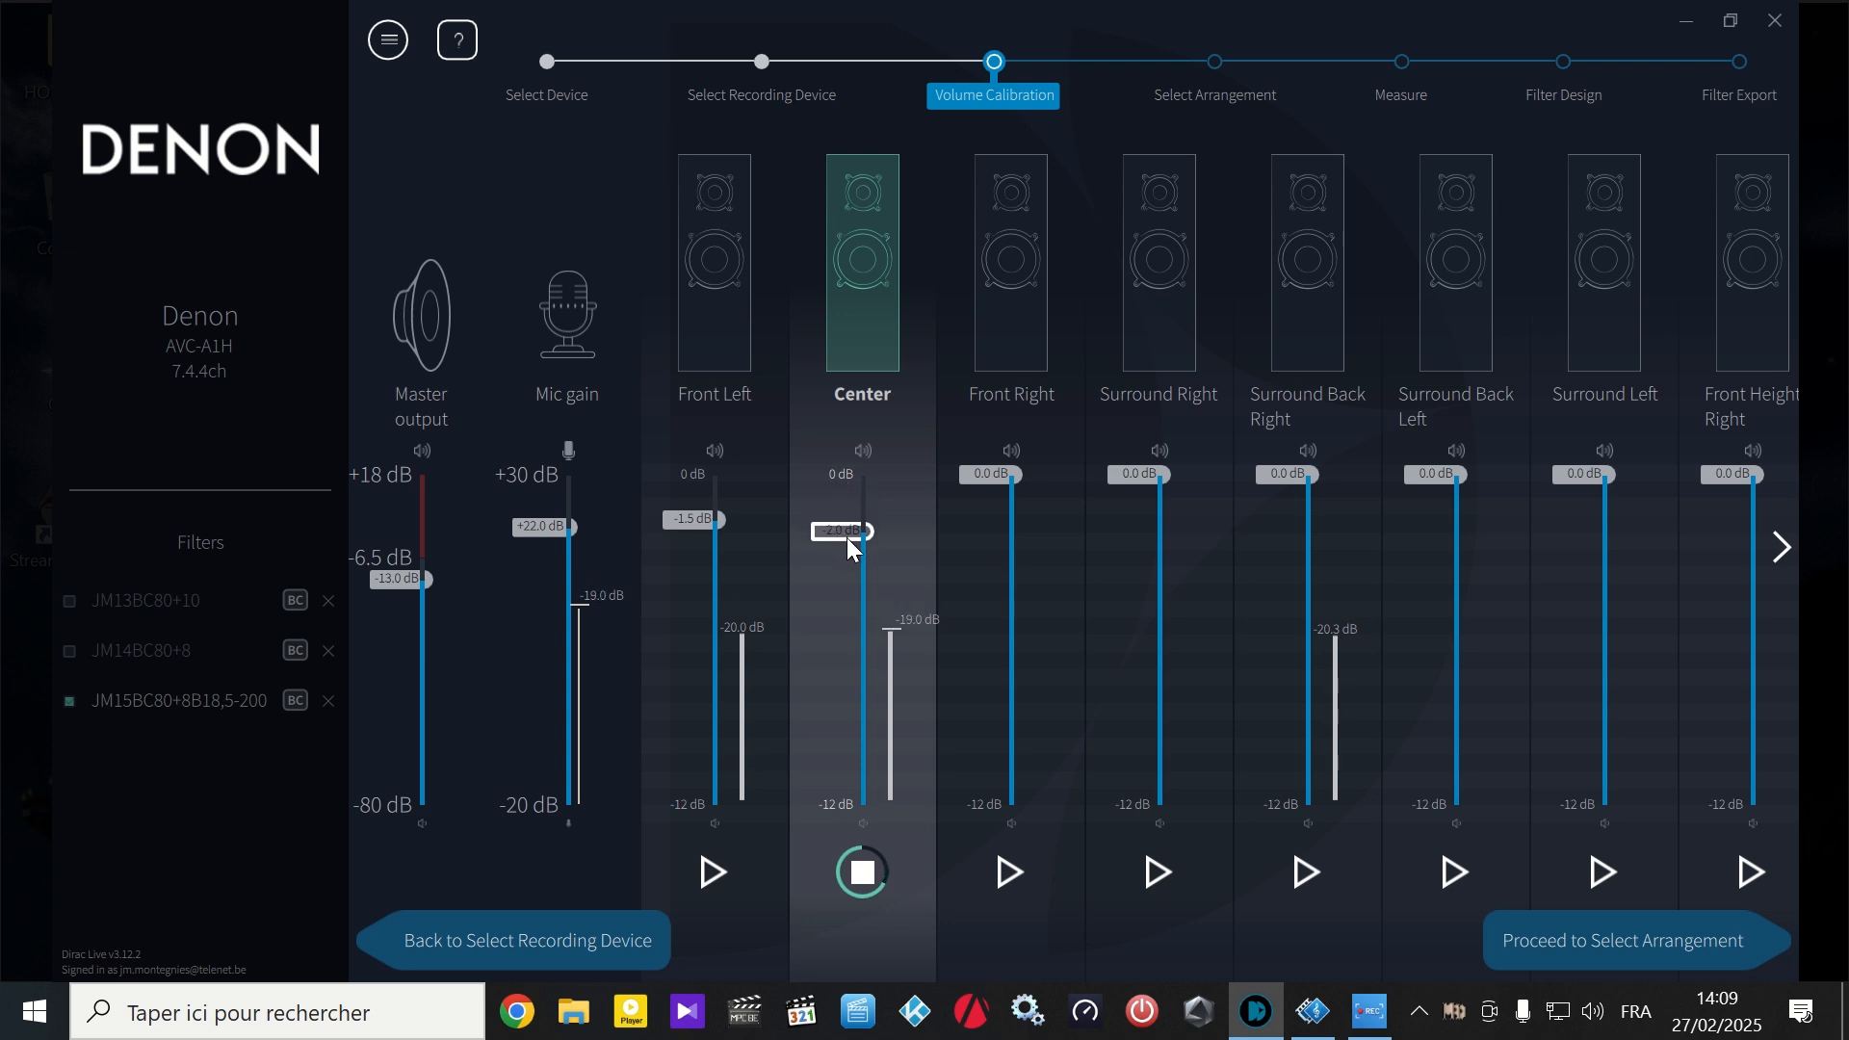
{"action": "left_click_drag", "start_coordinate": [853, 547], "coordinate": [864, 564]}
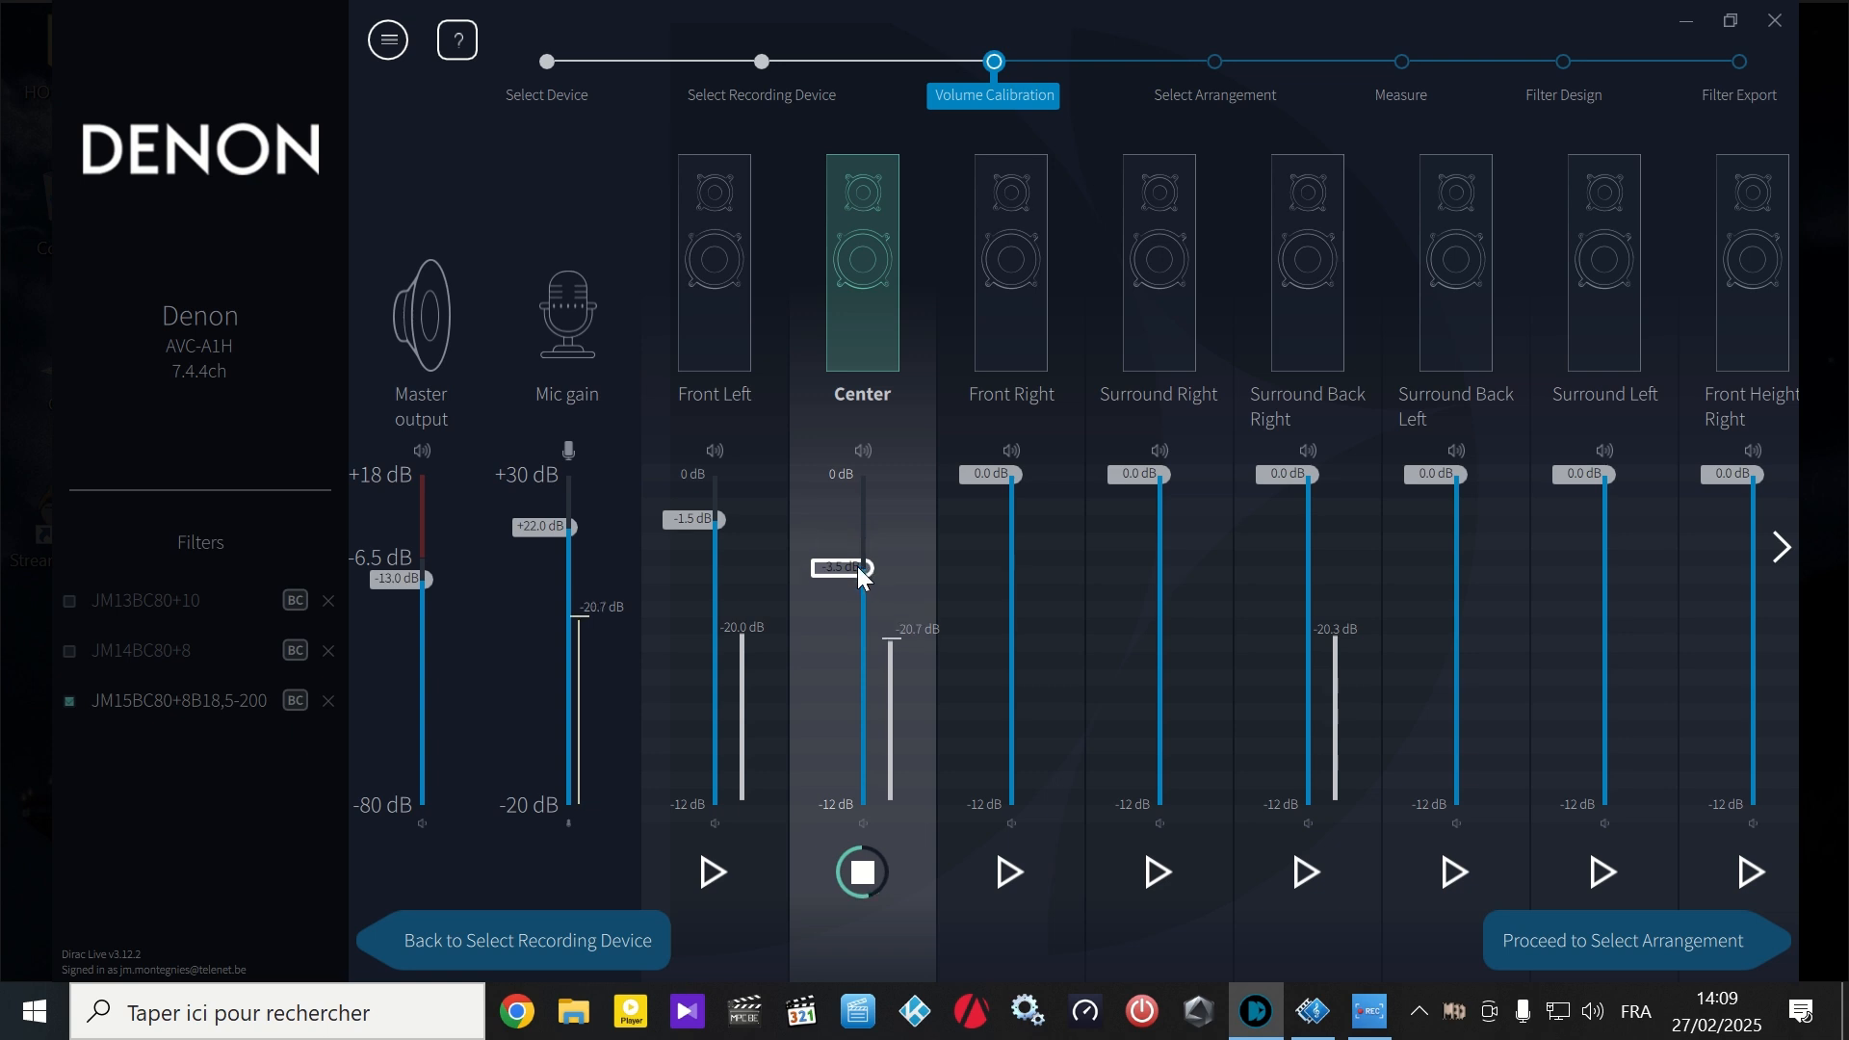
{"action": "left_click", "coordinate": [878, 865]}
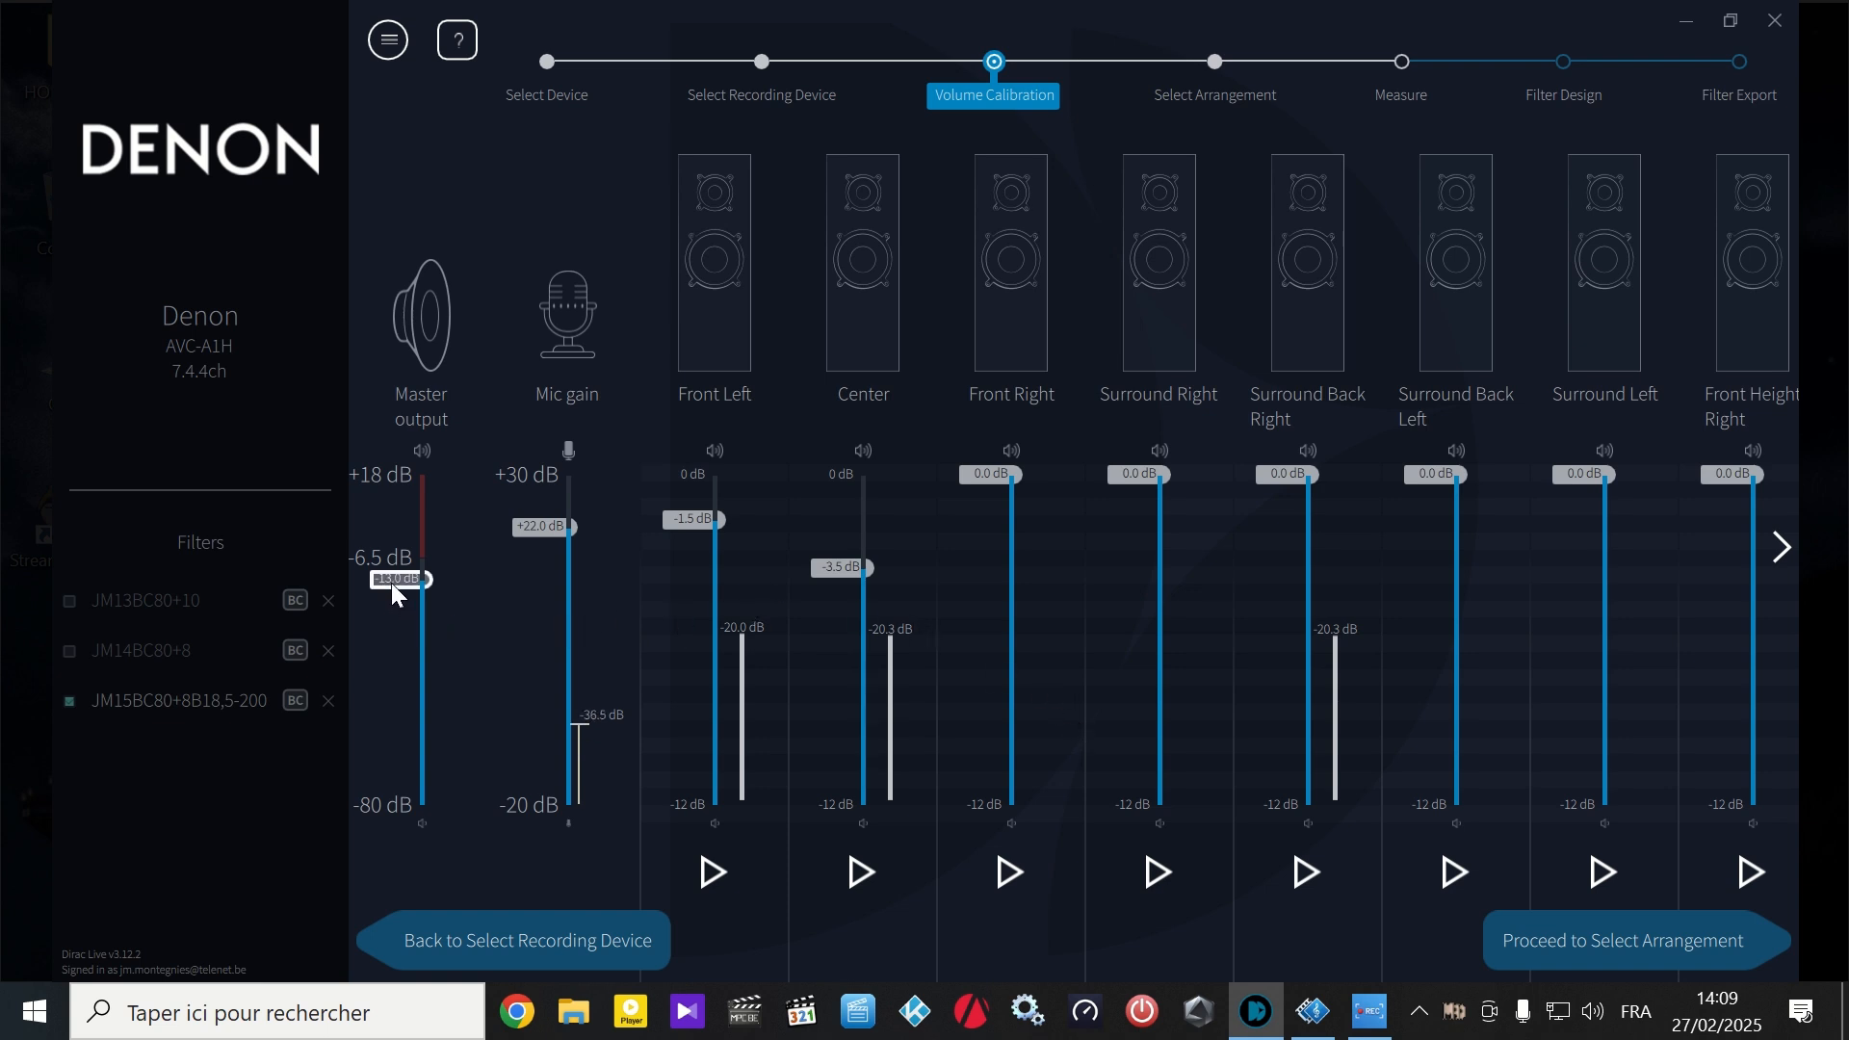
{"action": "left_click_drag", "start_coordinate": [390, 576], "coordinate": [407, 700]}
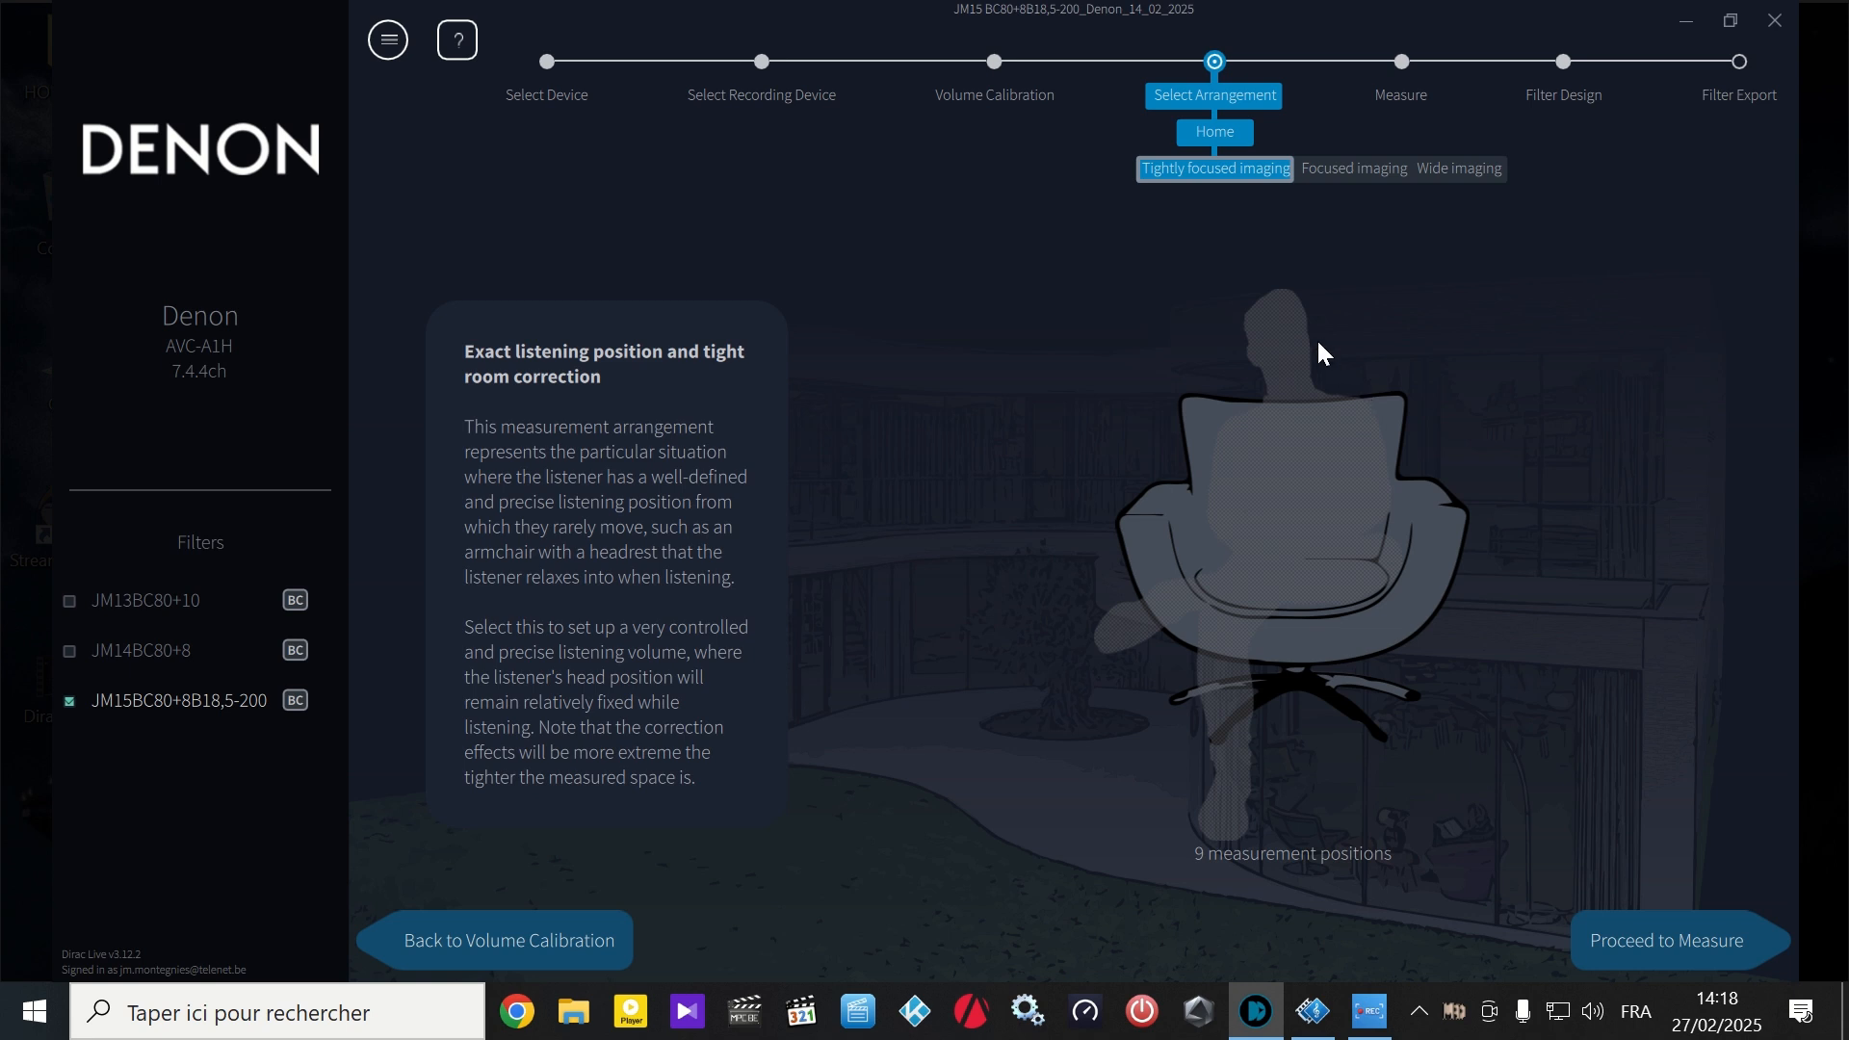
- Preview the Focused imaging and Wide imaging arrangements without confirming a change, and view the Measure stage
{"action": "left_click", "coordinate": [1321, 168]}
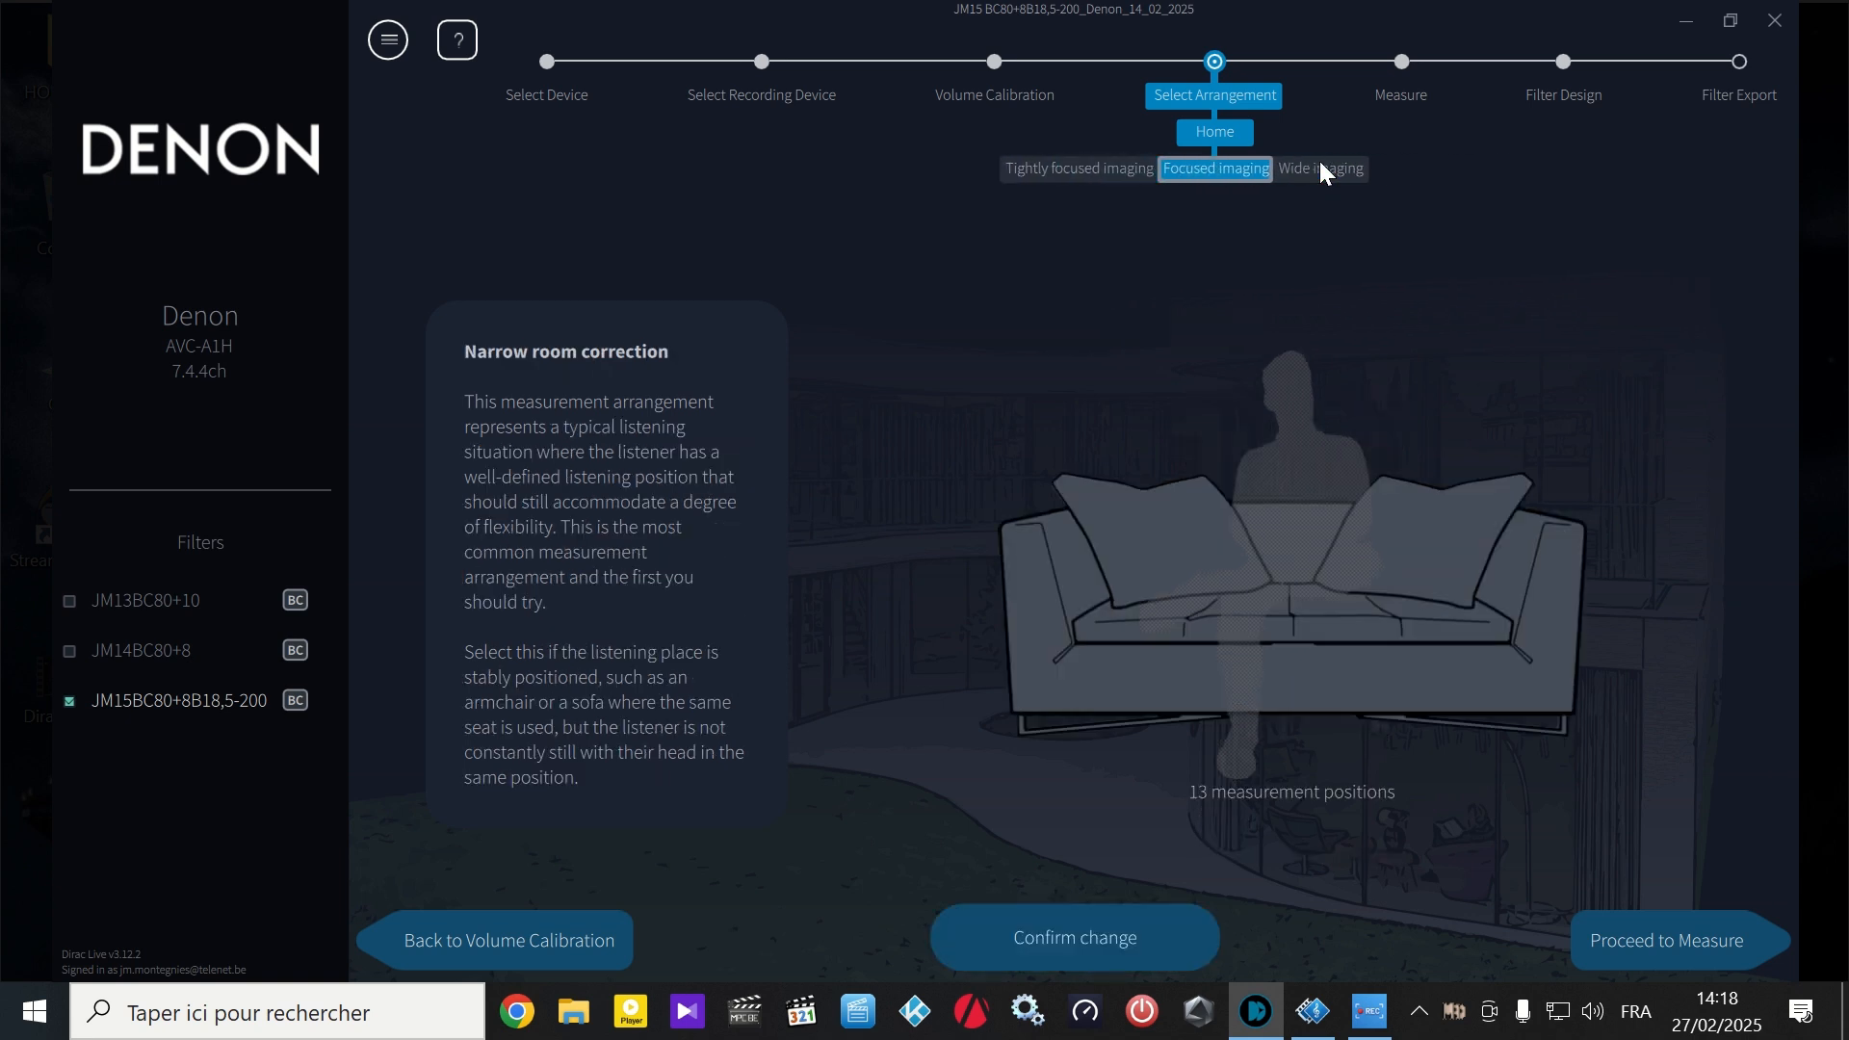
{"action": "left_click", "coordinate": [1321, 168]}
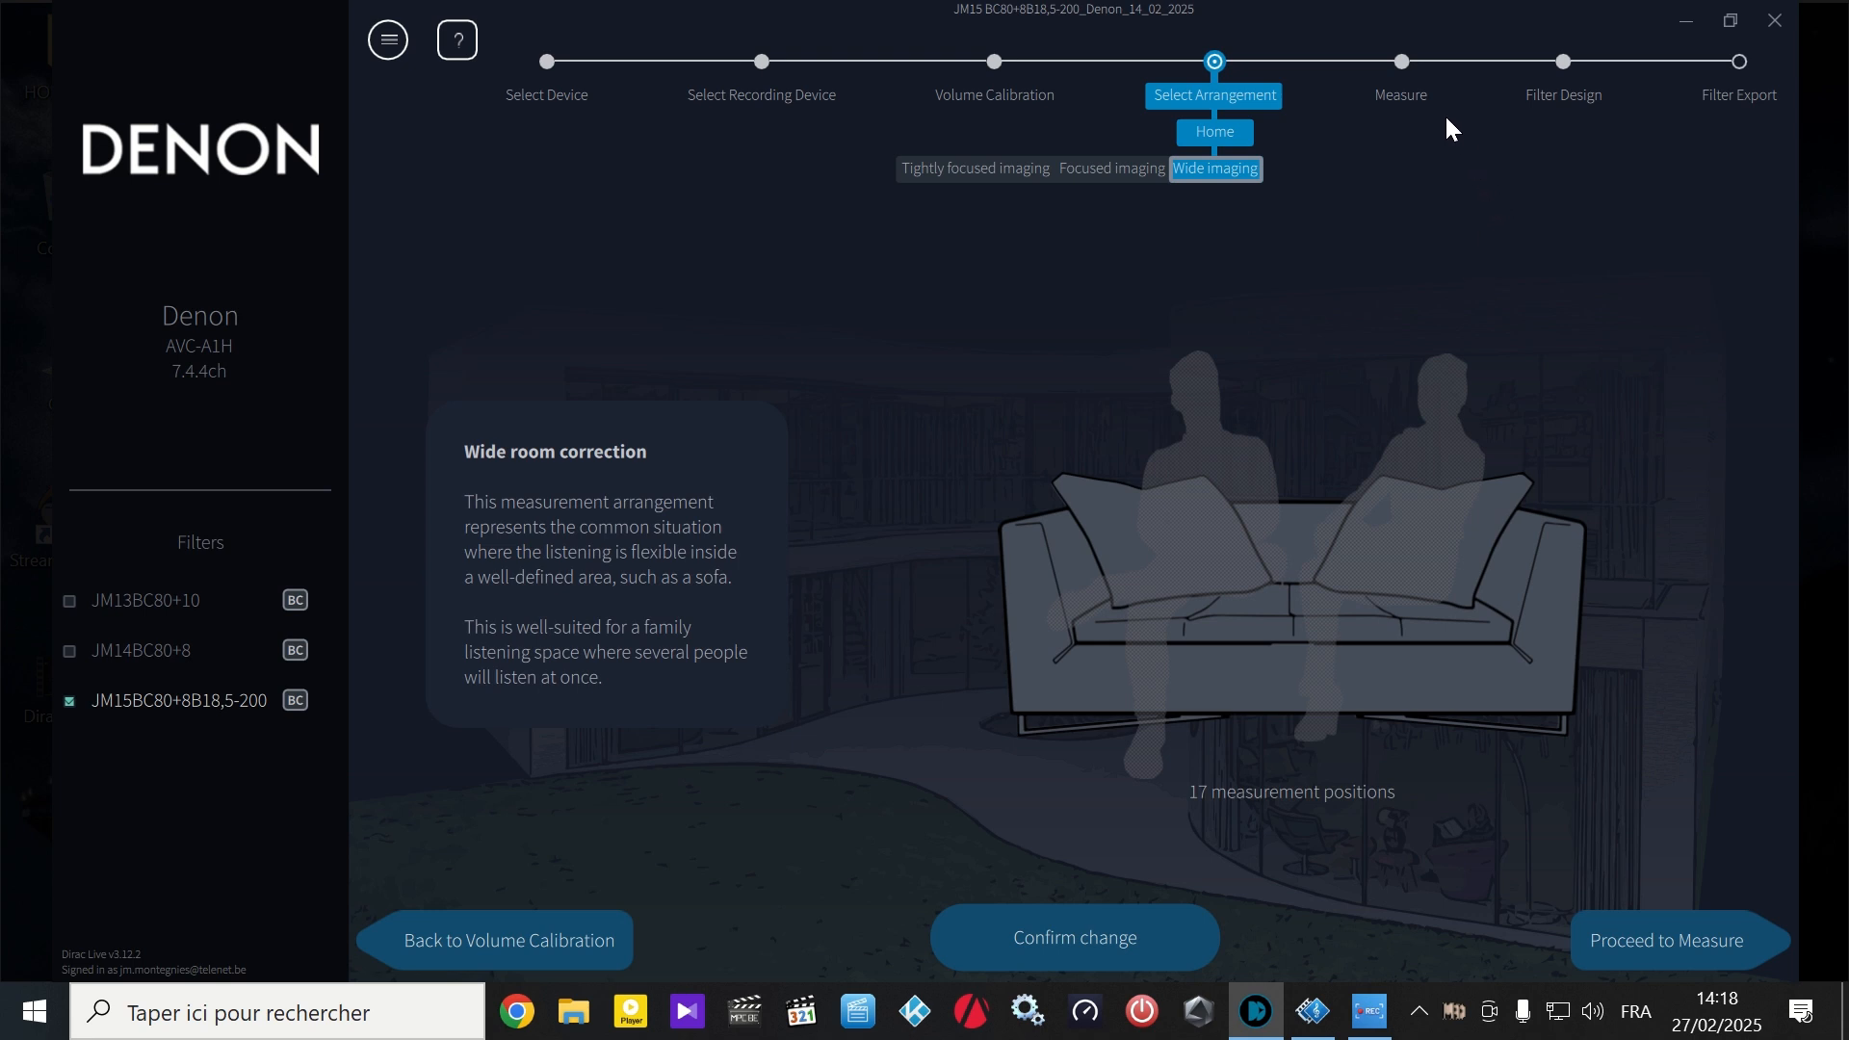
{"action": "left_click", "coordinate": [1410, 77]}
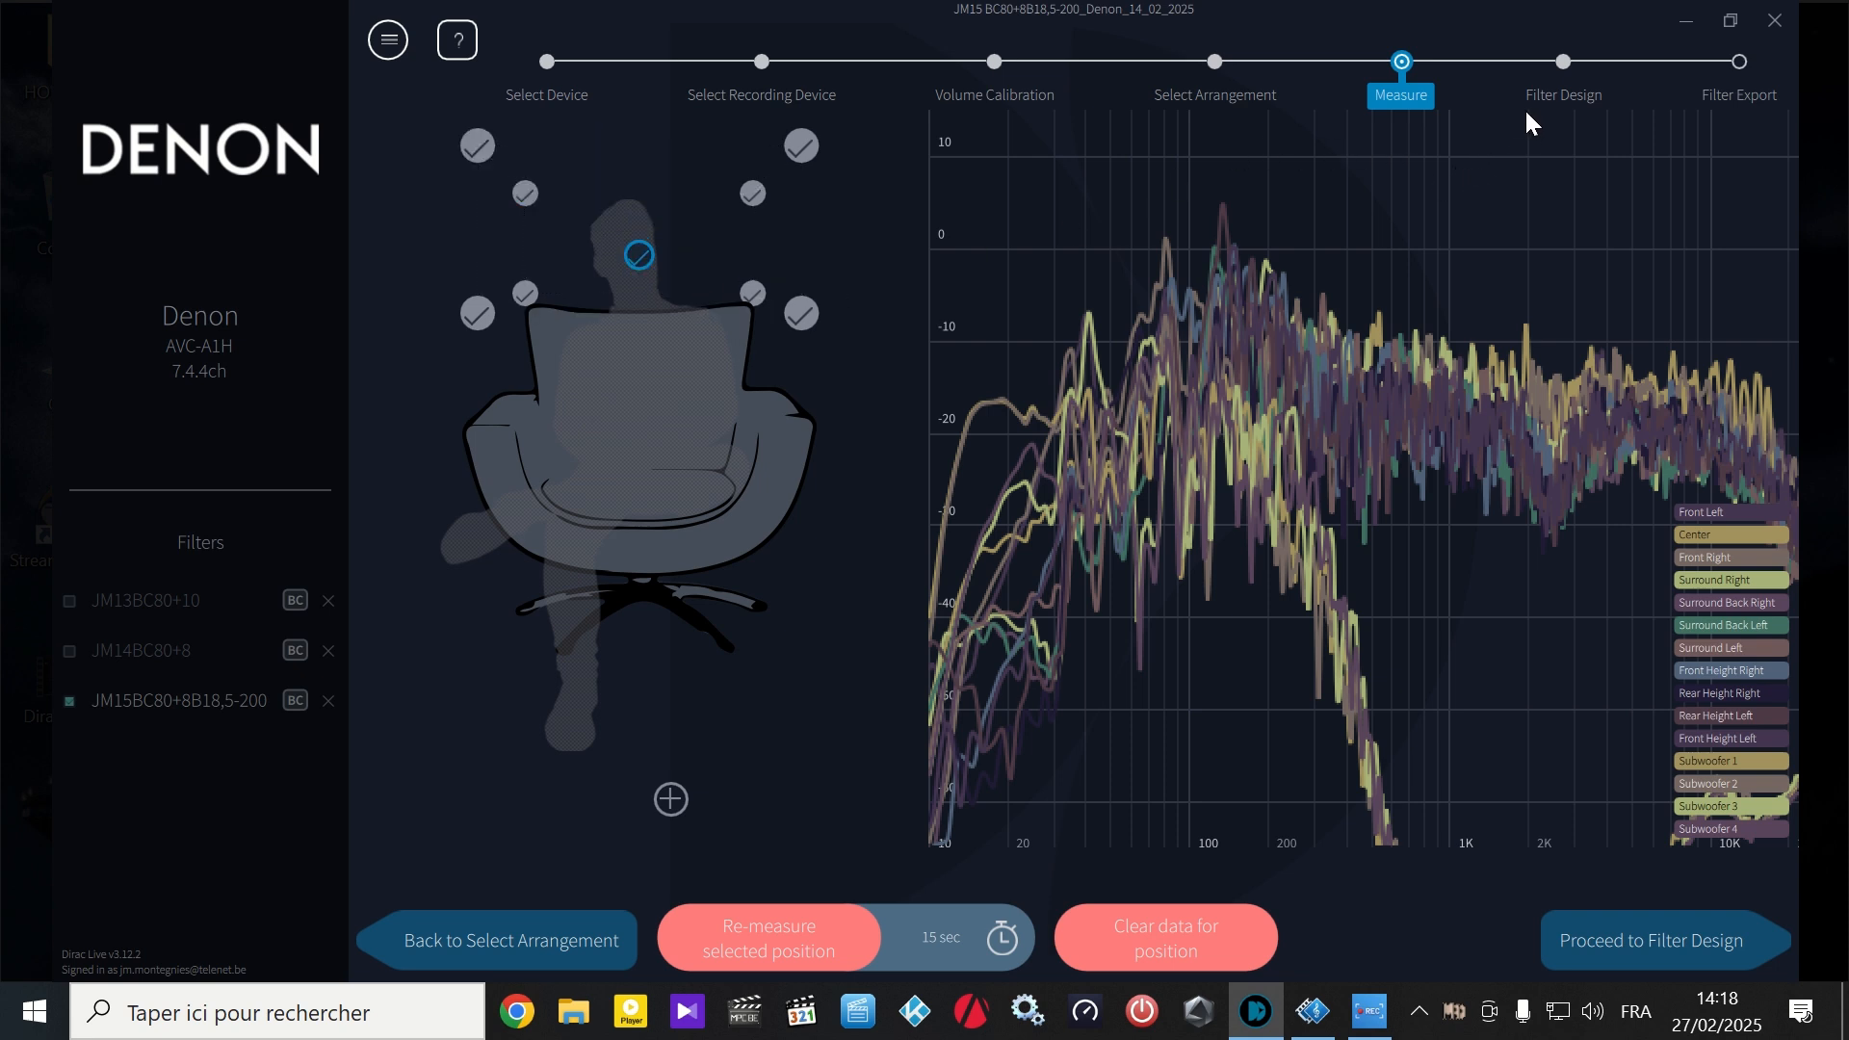
- View Filter Design and compare the Front Left response with Dirac Live, Bass management and Bass Control, ending on Bass Control
{"action": "left_click", "coordinate": [1540, 74]}
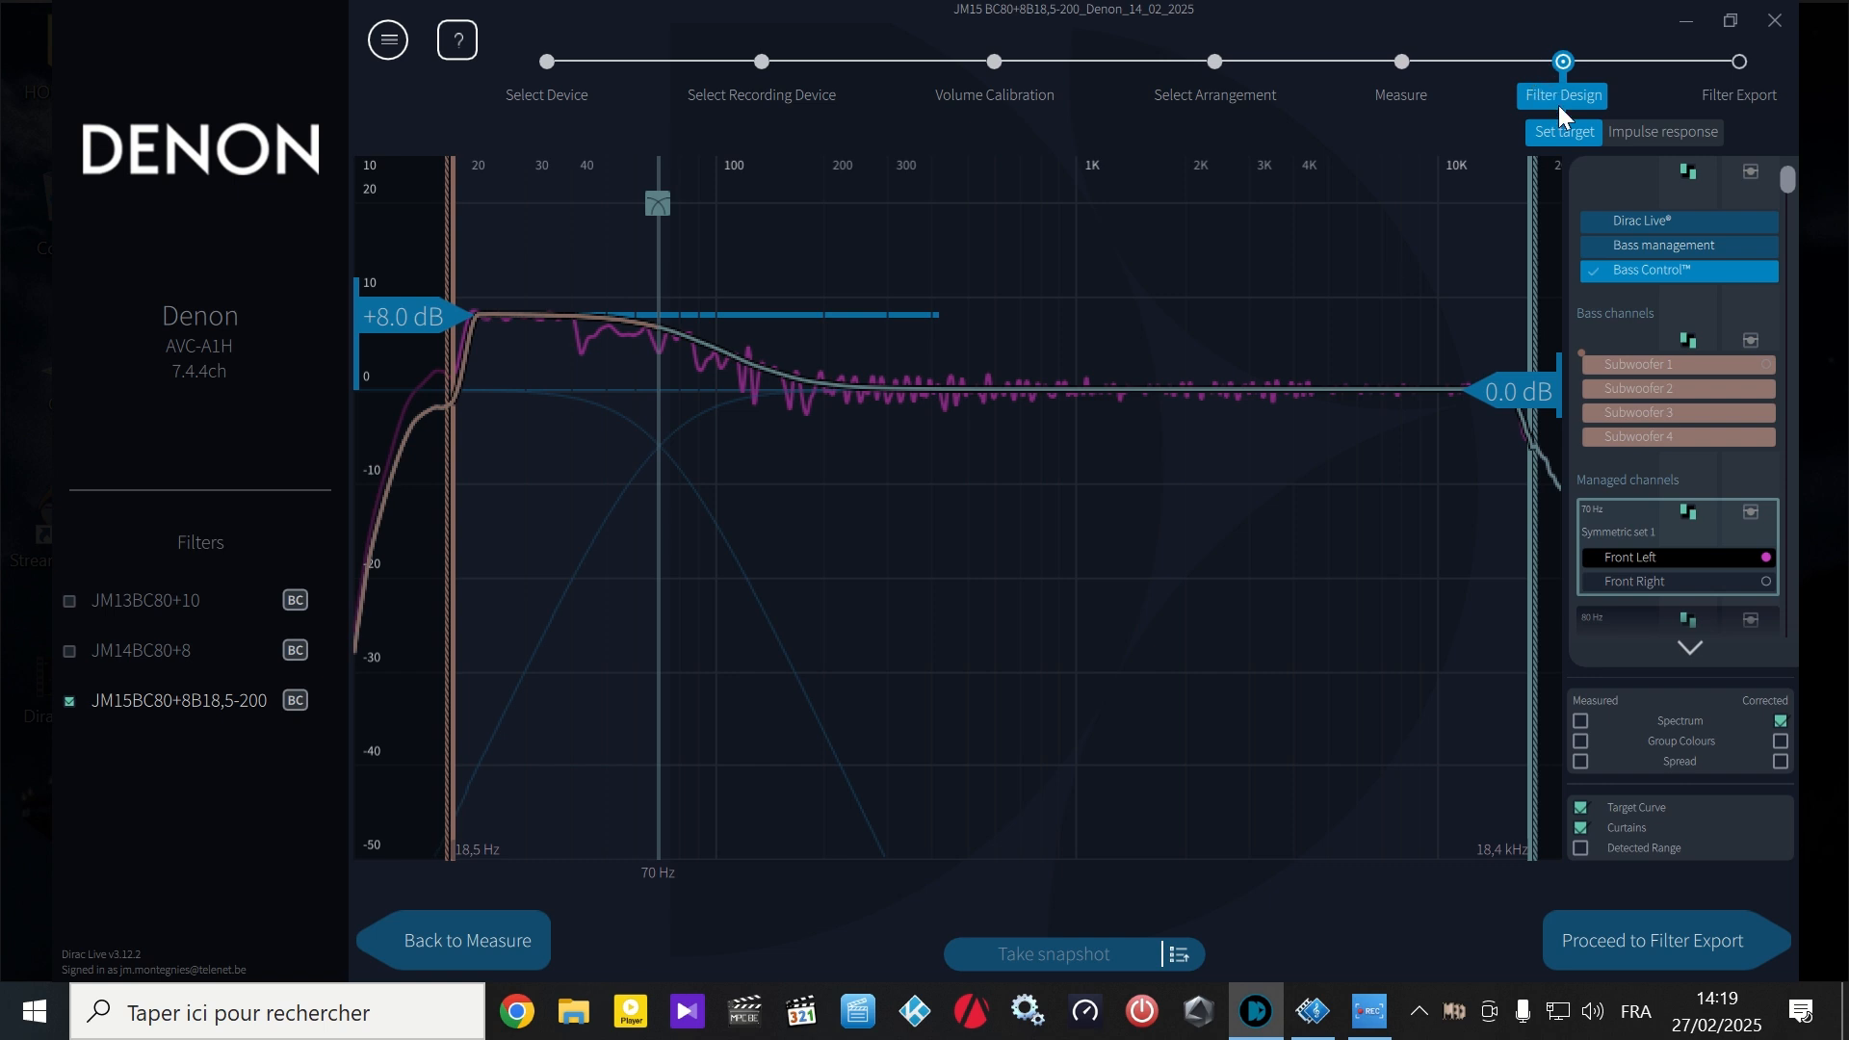
{"action": "left_click", "coordinate": [1593, 216]}
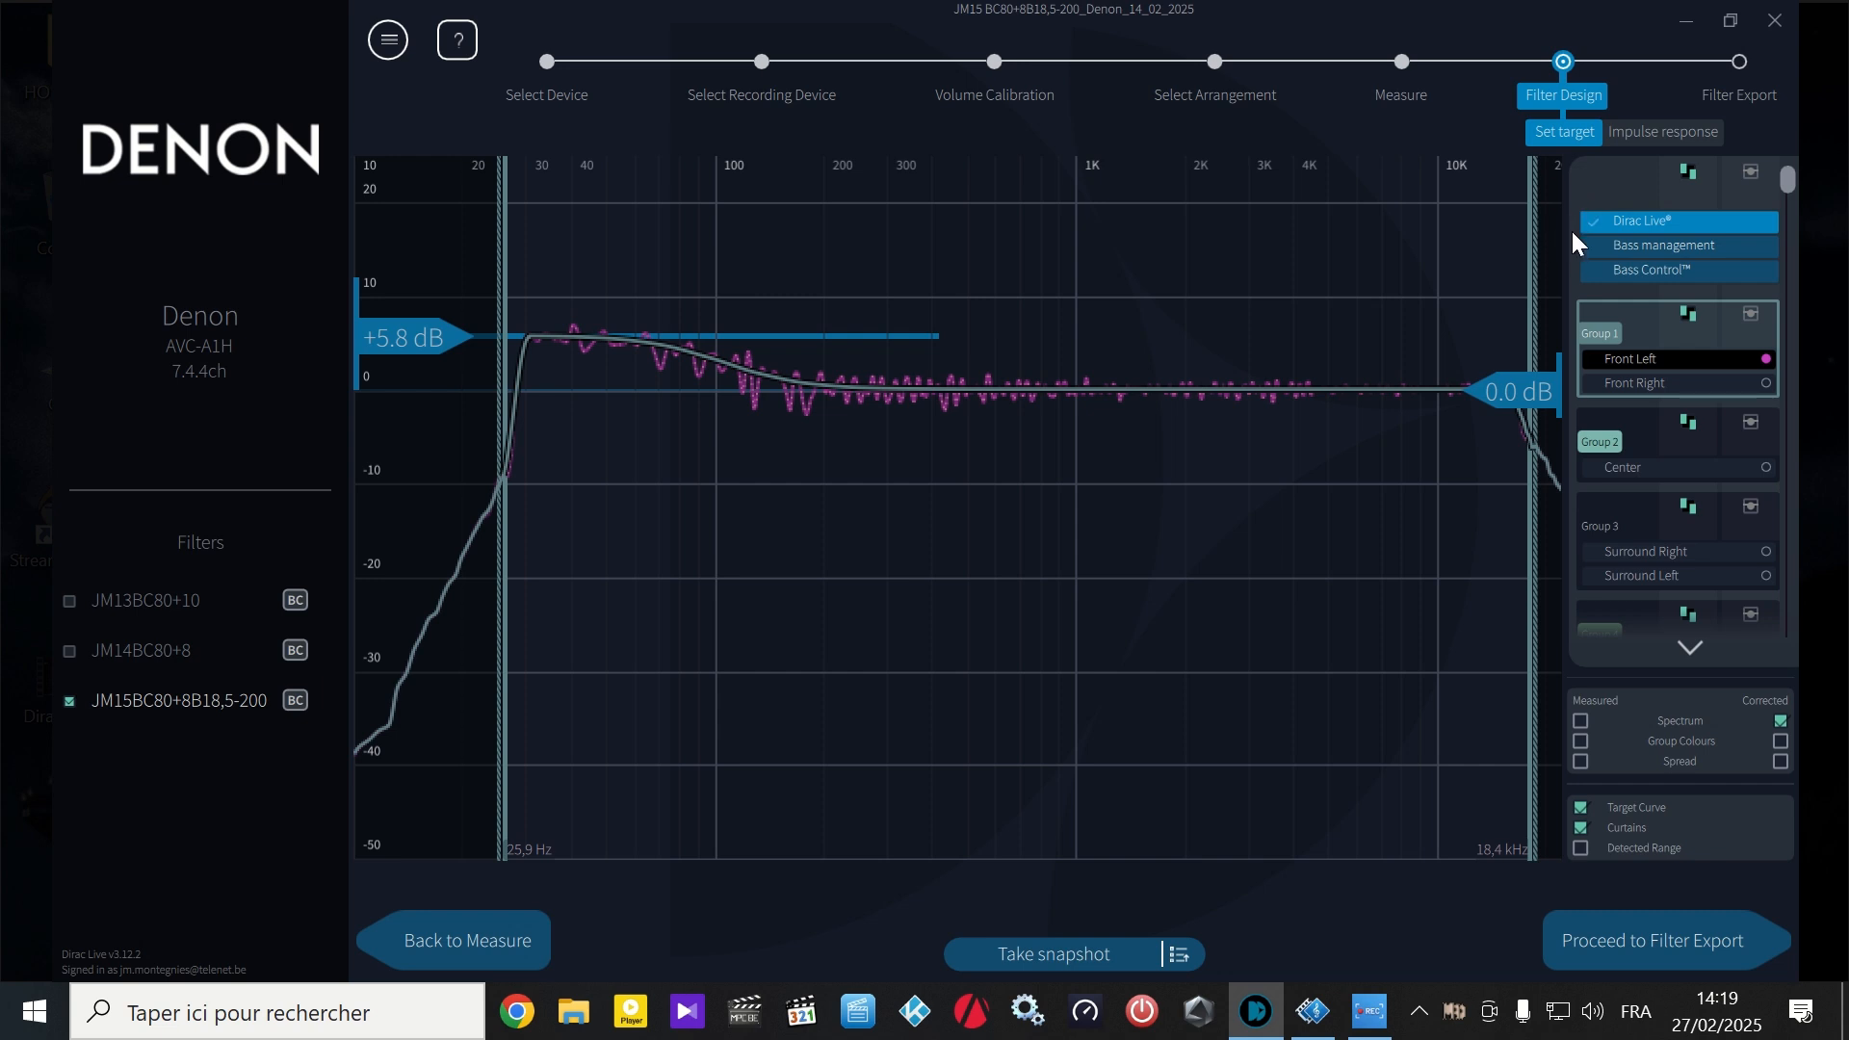
{"action": "left_click", "coordinate": [1594, 248]}
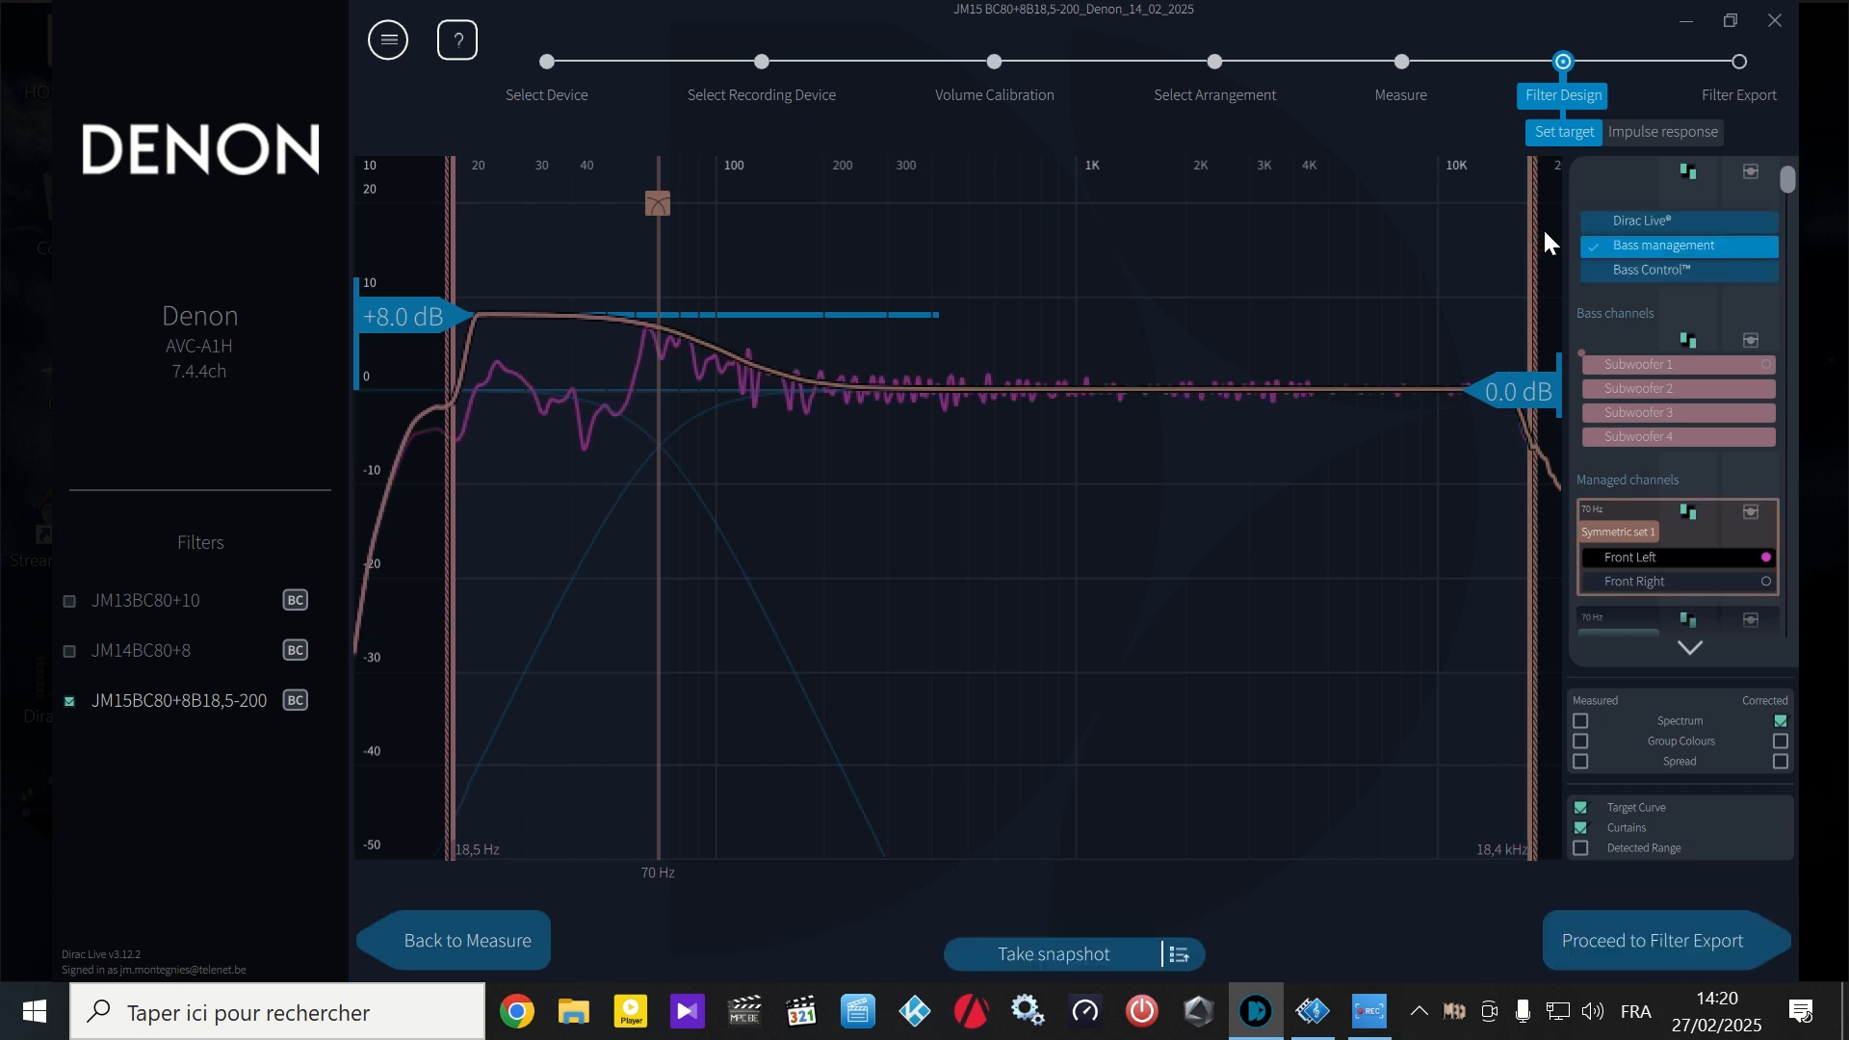
{"action": "left_click", "coordinate": [1594, 268]}
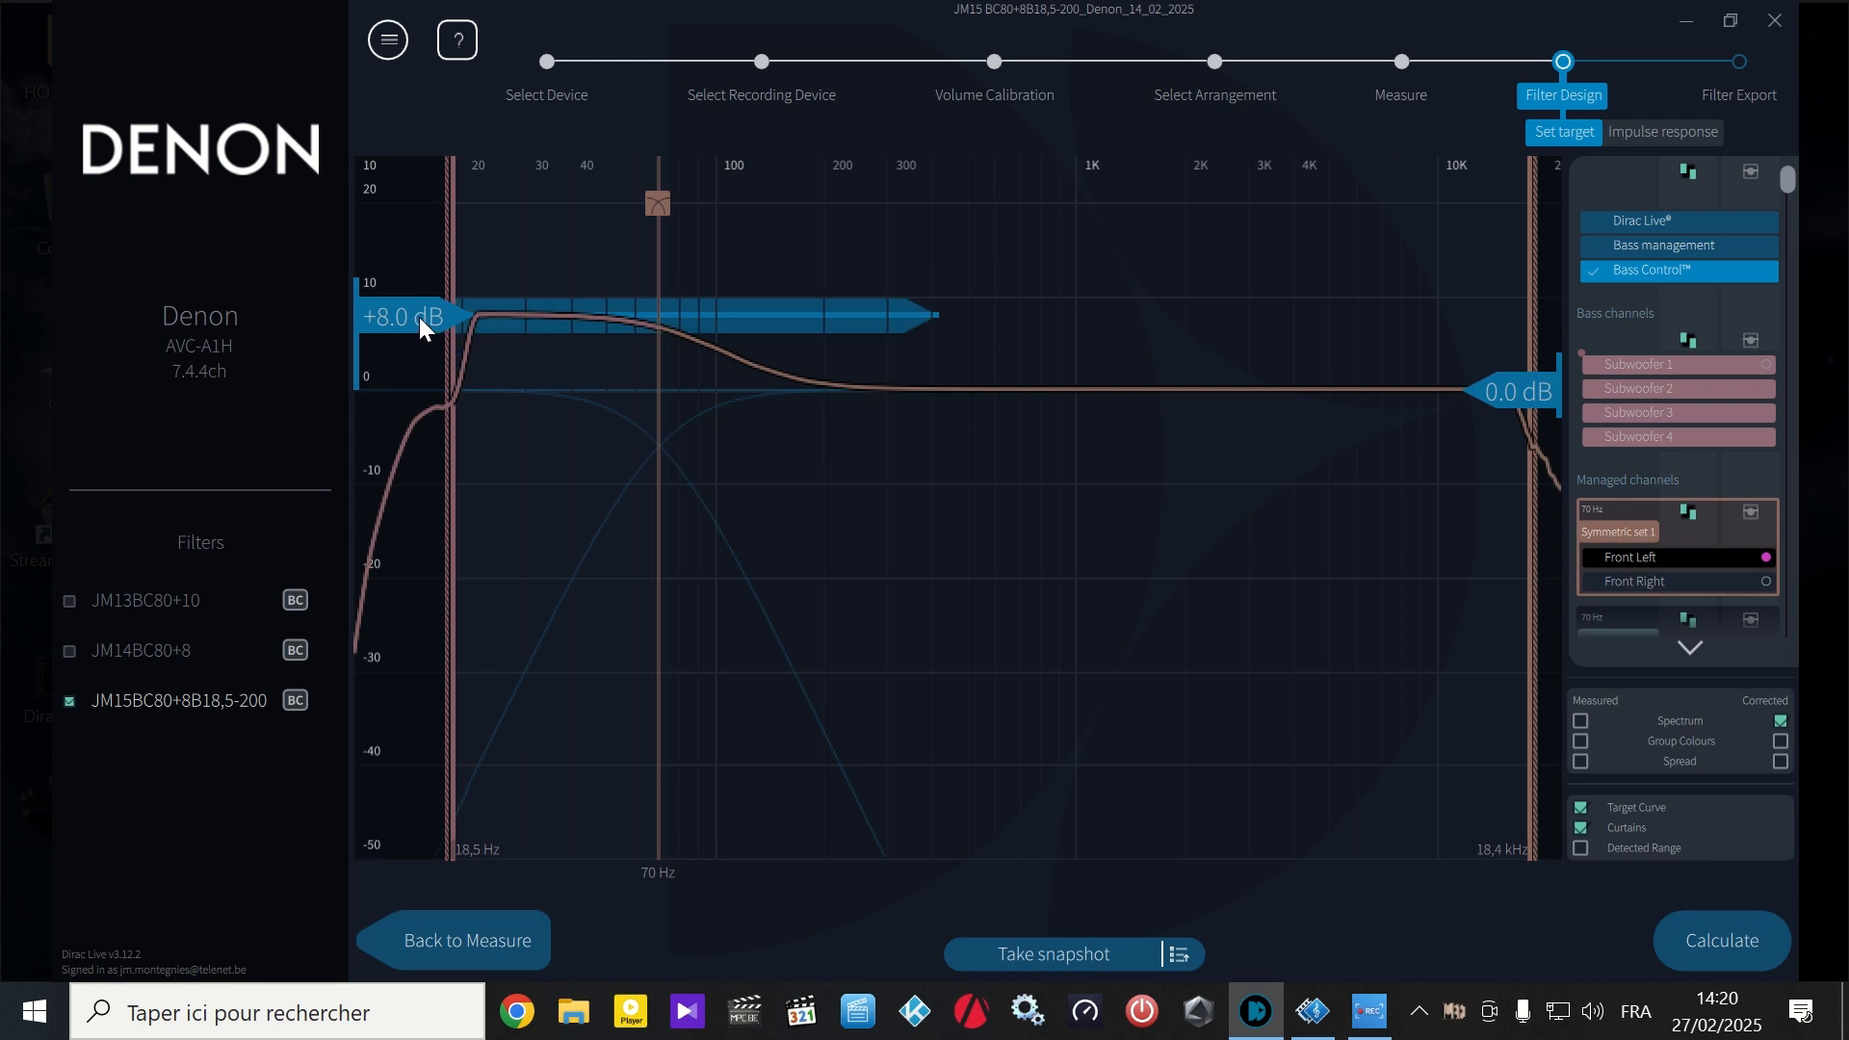
- Try several low-frequency target gains, set the gain to +8.5 dB, and calculate the Bass Control filter
{"action": "left_click_drag", "start_coordinate": [418, 315], "coordinate": [417, 364]}
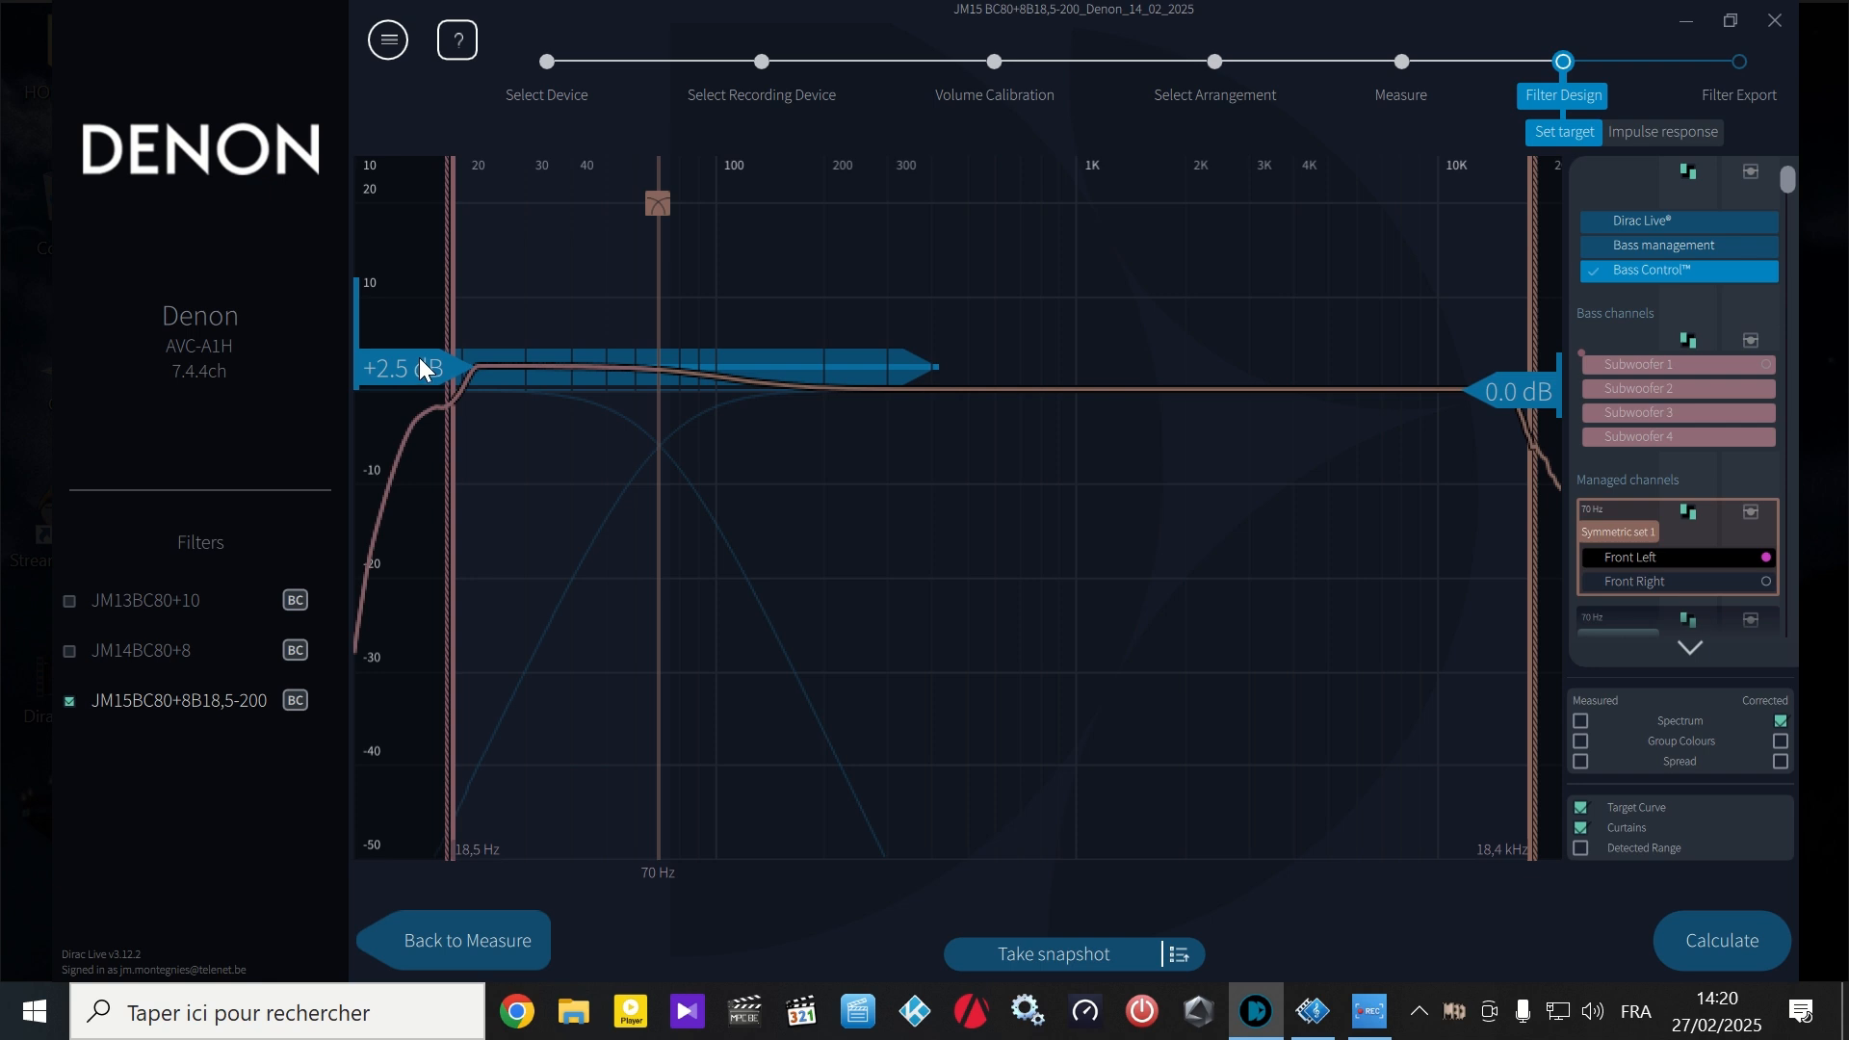
{"action": "left_click_drag", "start_coordinate": [419, 358], "coordinate": [417, 355]}
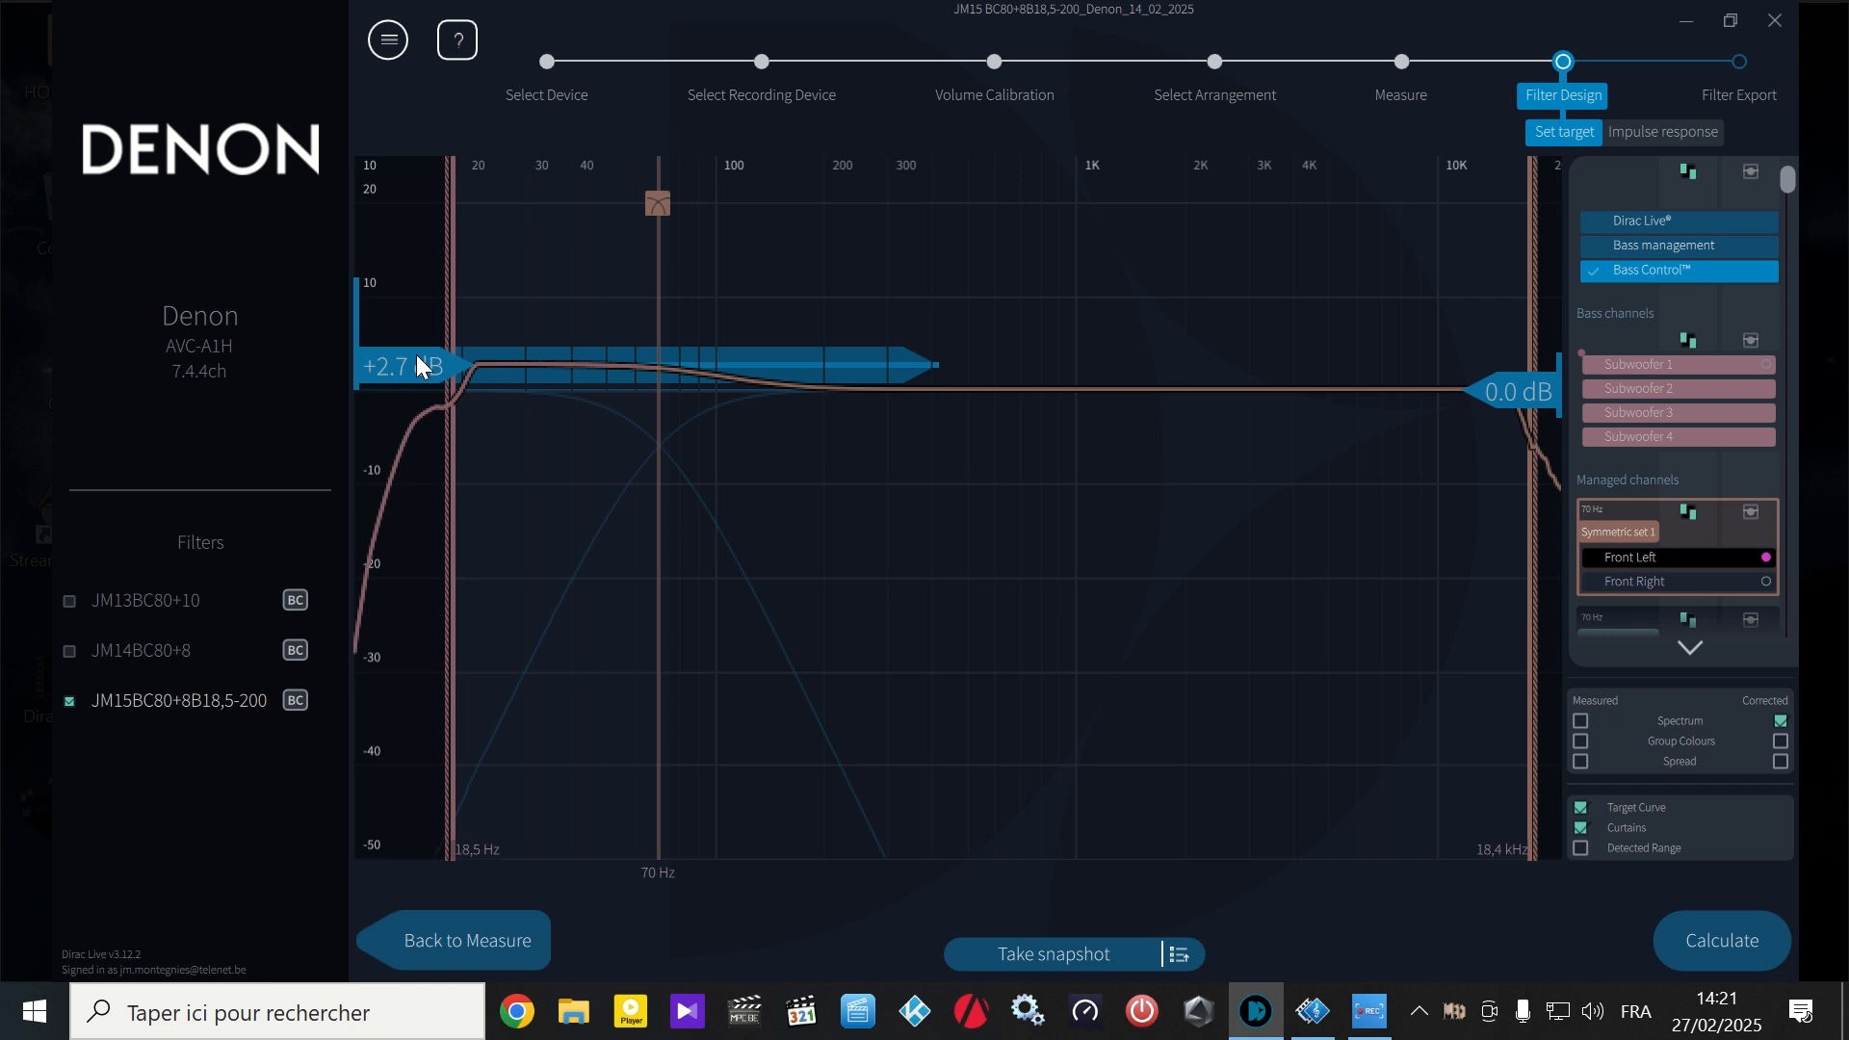
{"action": "left_click_drag", "start_coordinate": [413, 358], "coordinate": [413, 304]}
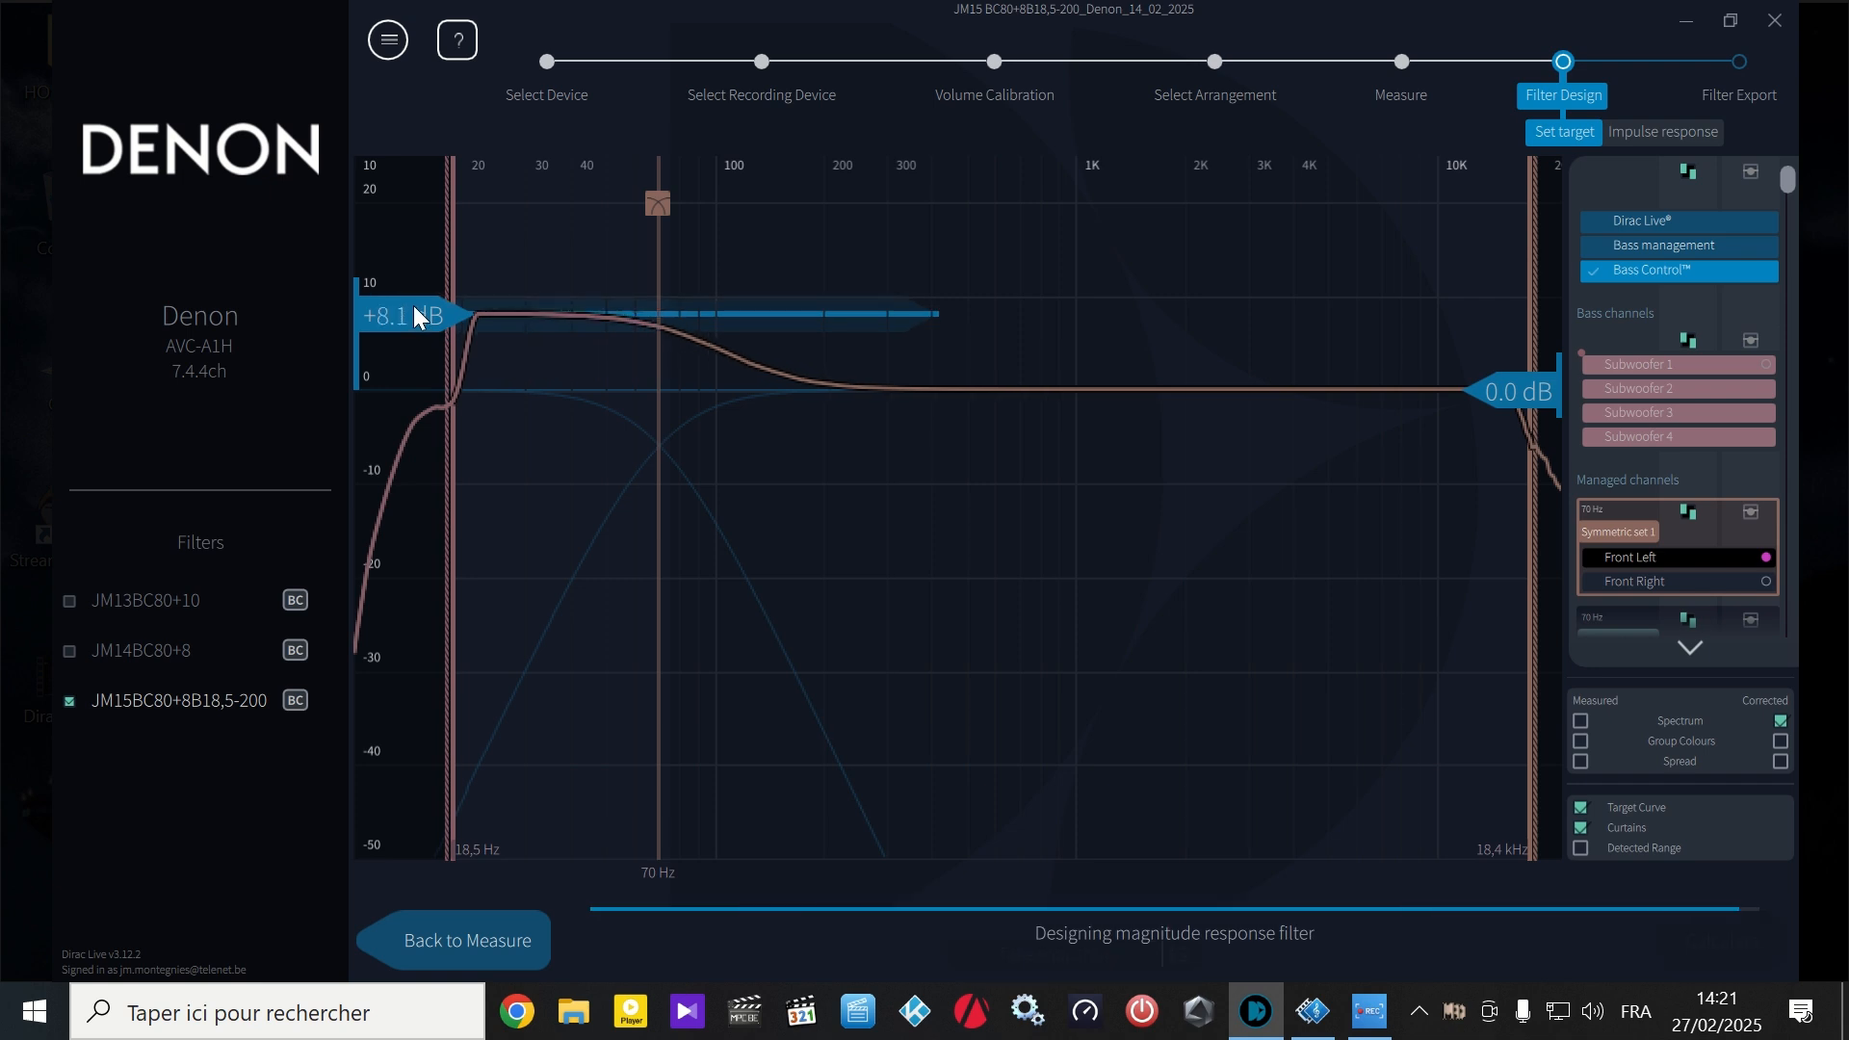
{"action": "left_click_drag", "start_coordinate": [414, 304], "coordinate": [413, 308]}
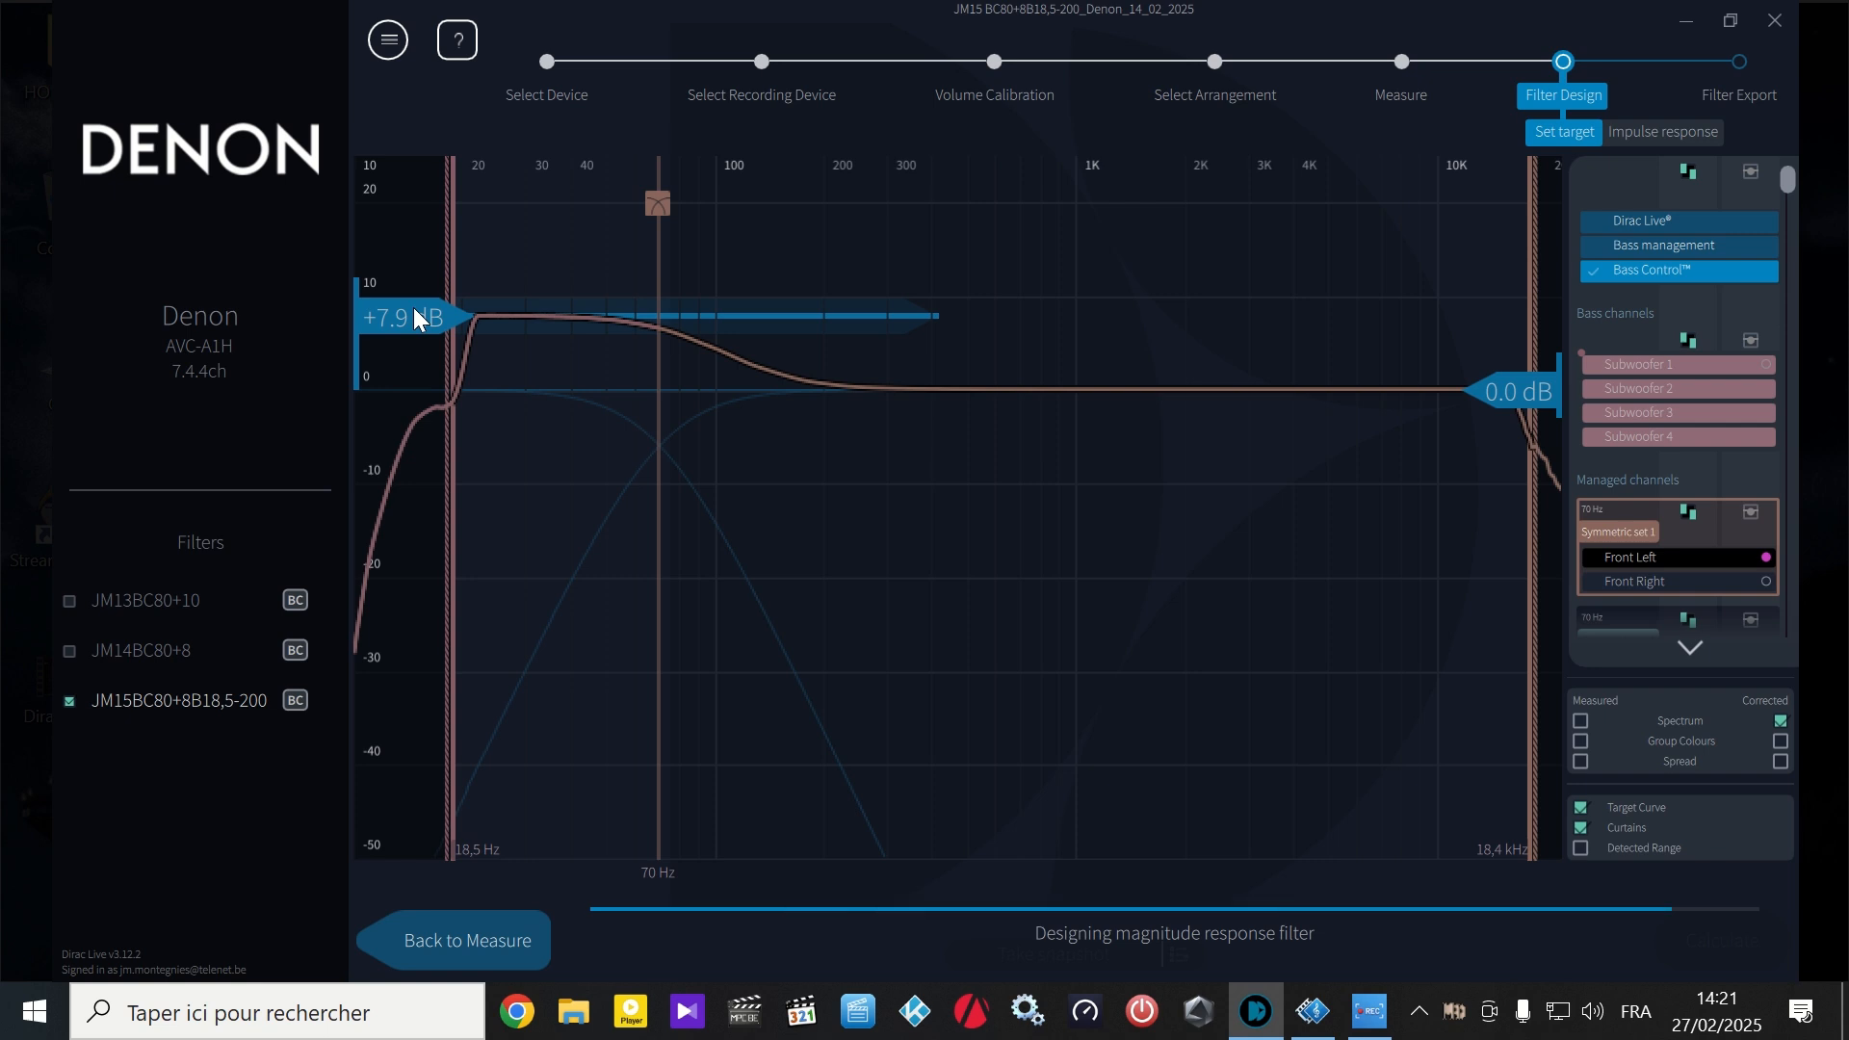
{"action": "left_click_drag", "start_coordinate": [413, 308], "coordinate": [414, 308]}
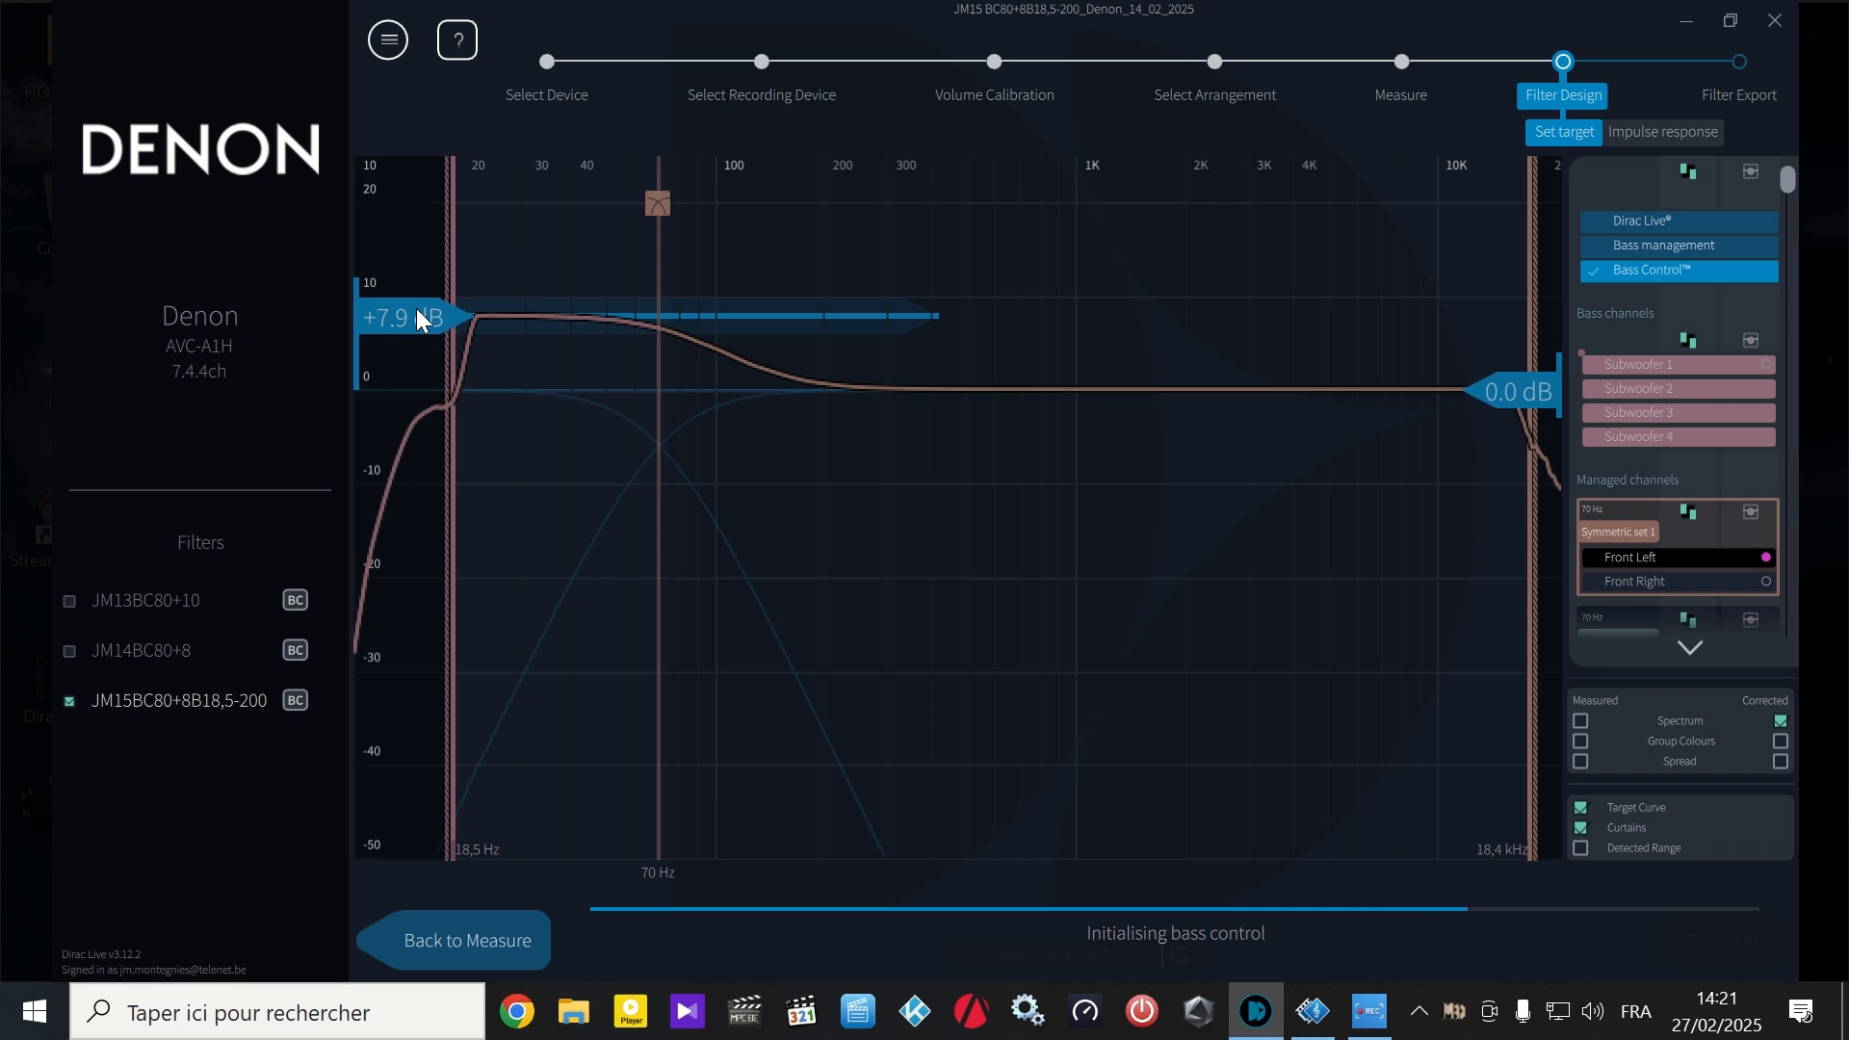
{"action": "left_click_drag", "start_coordinate": [416, 308], "coordinate": [420, 314]}
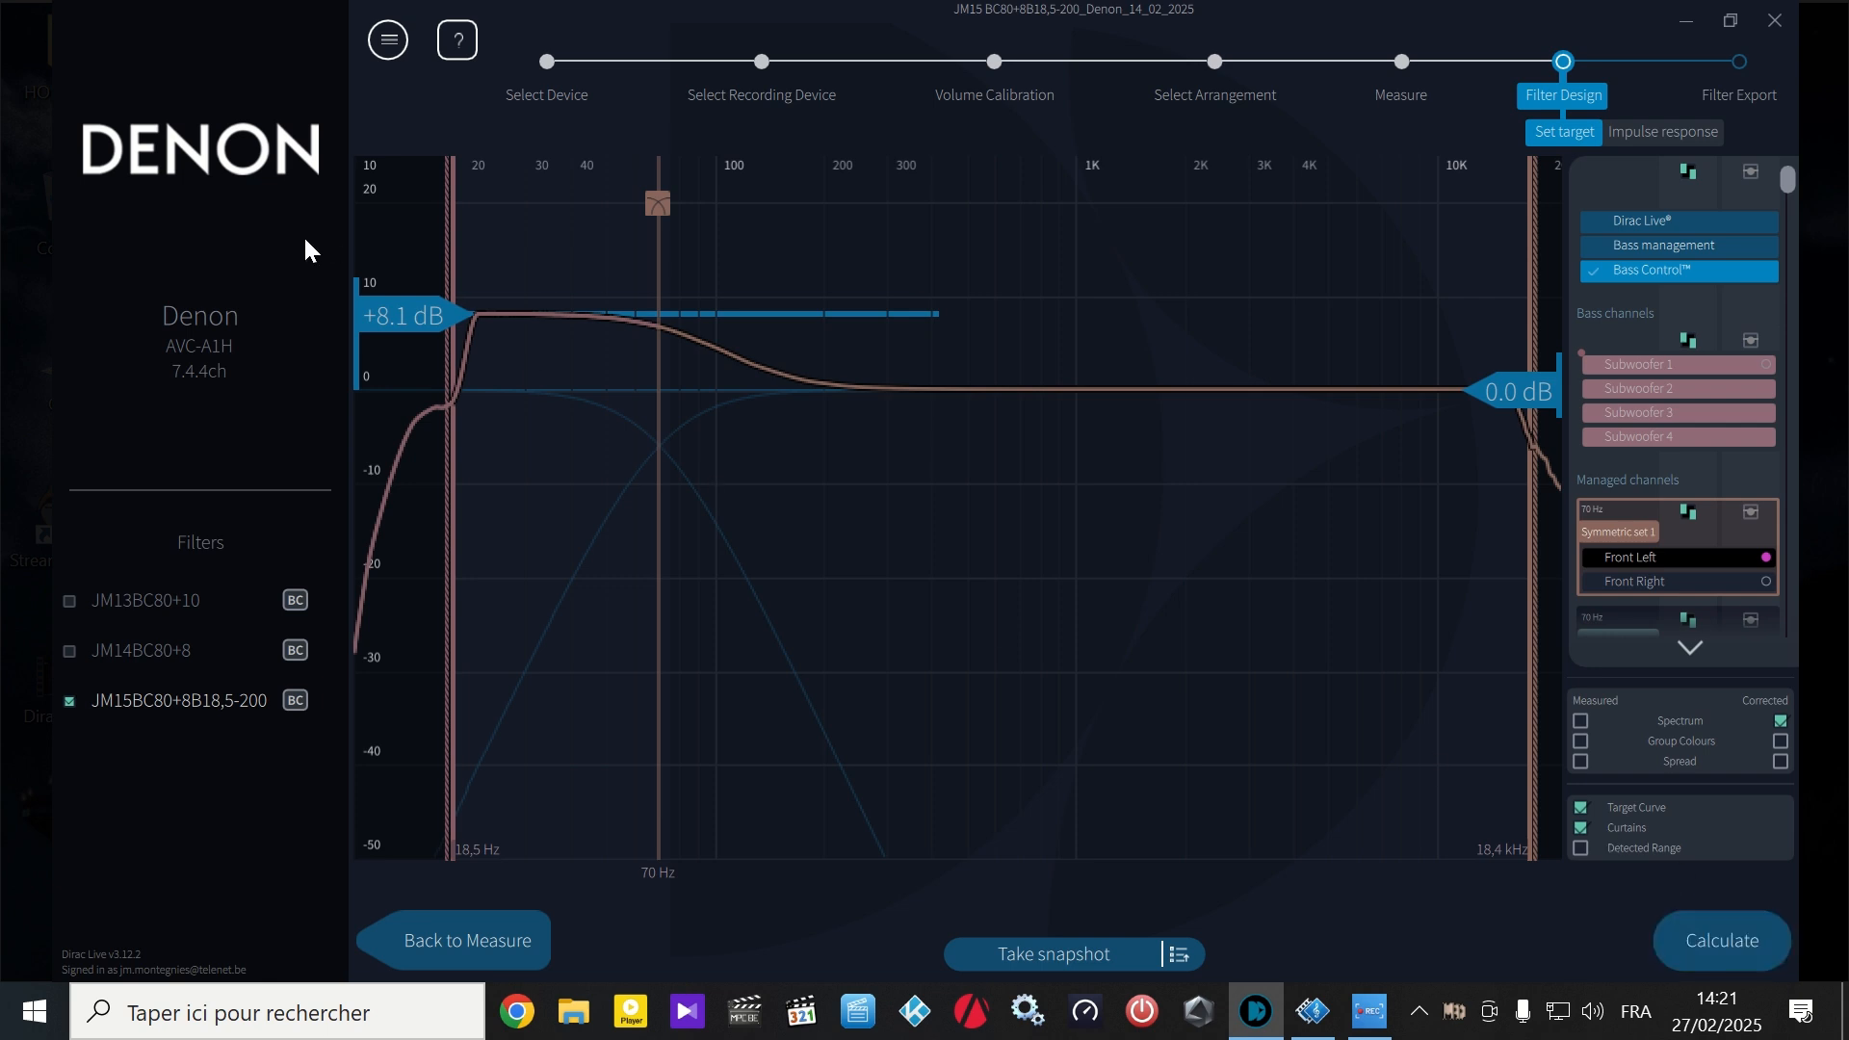
{"action": "left_click_drag", "start_coordinate": [412, 312], "coordinate": [425, 298]}
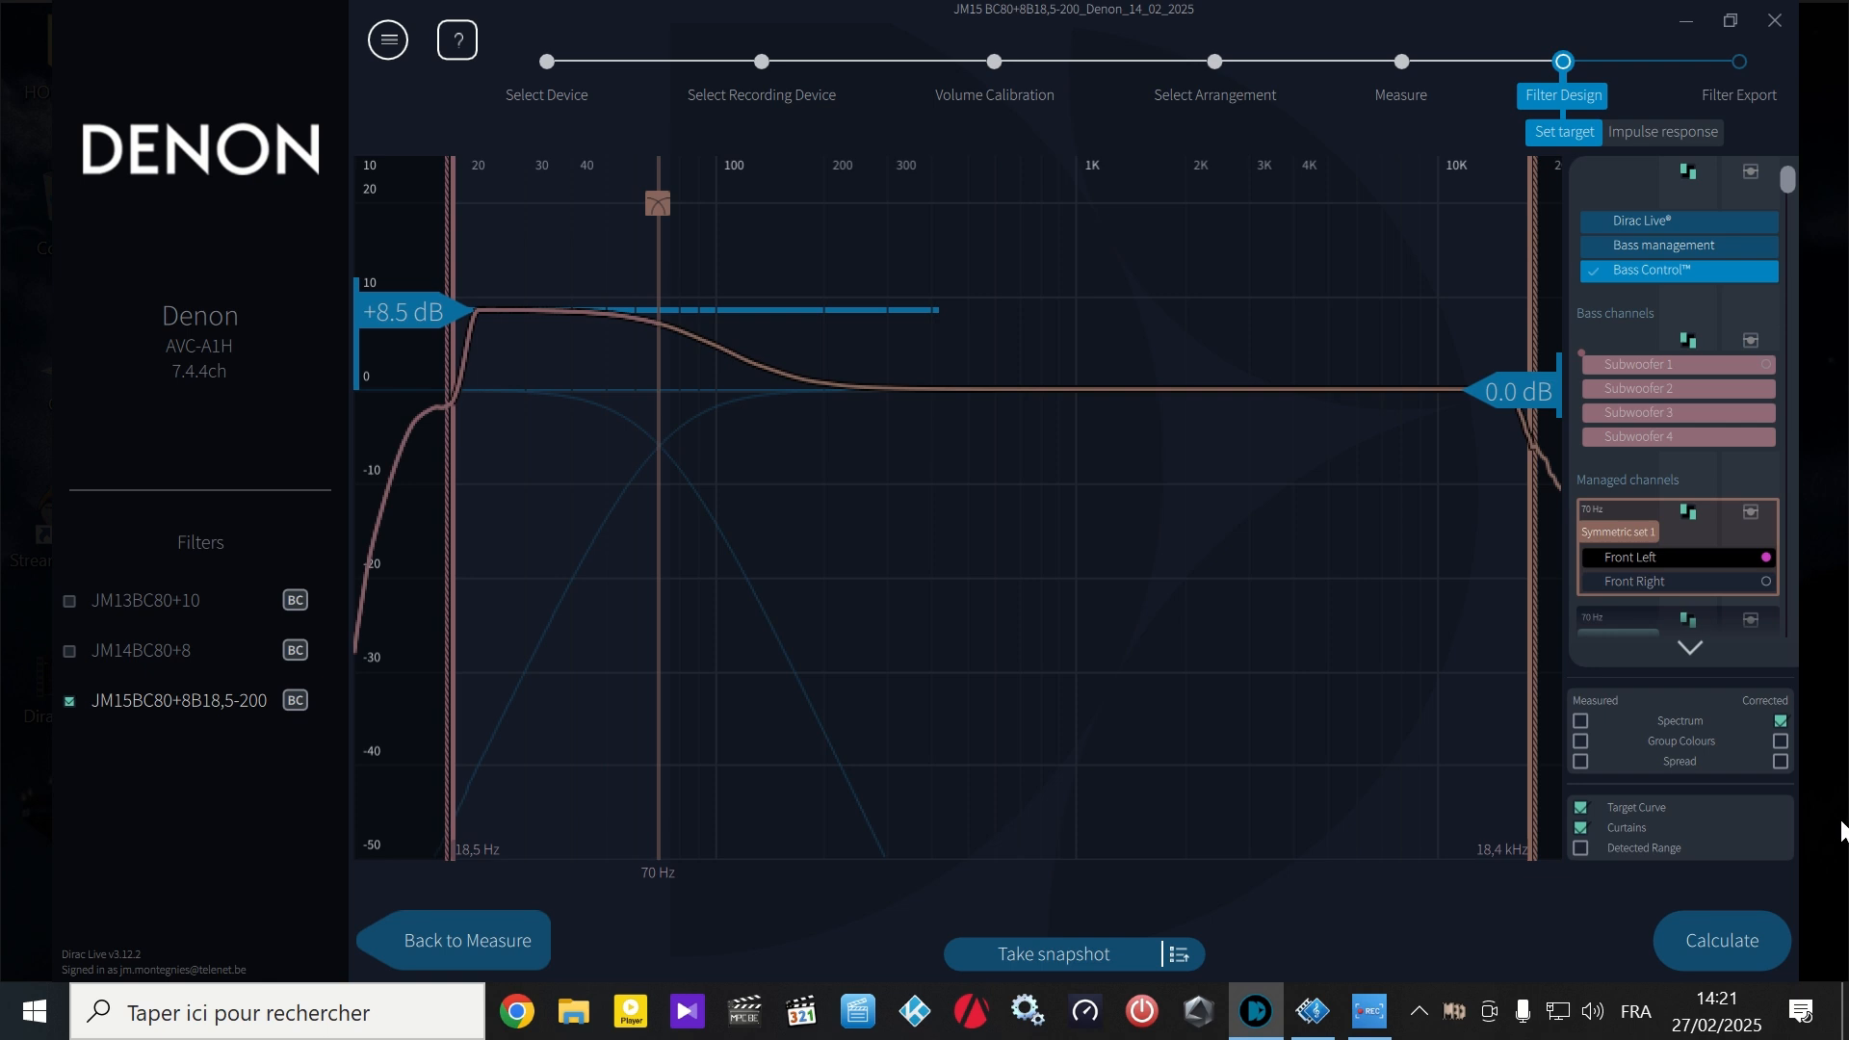
{"action": "left_click", "coordinate": [1720, 939]}
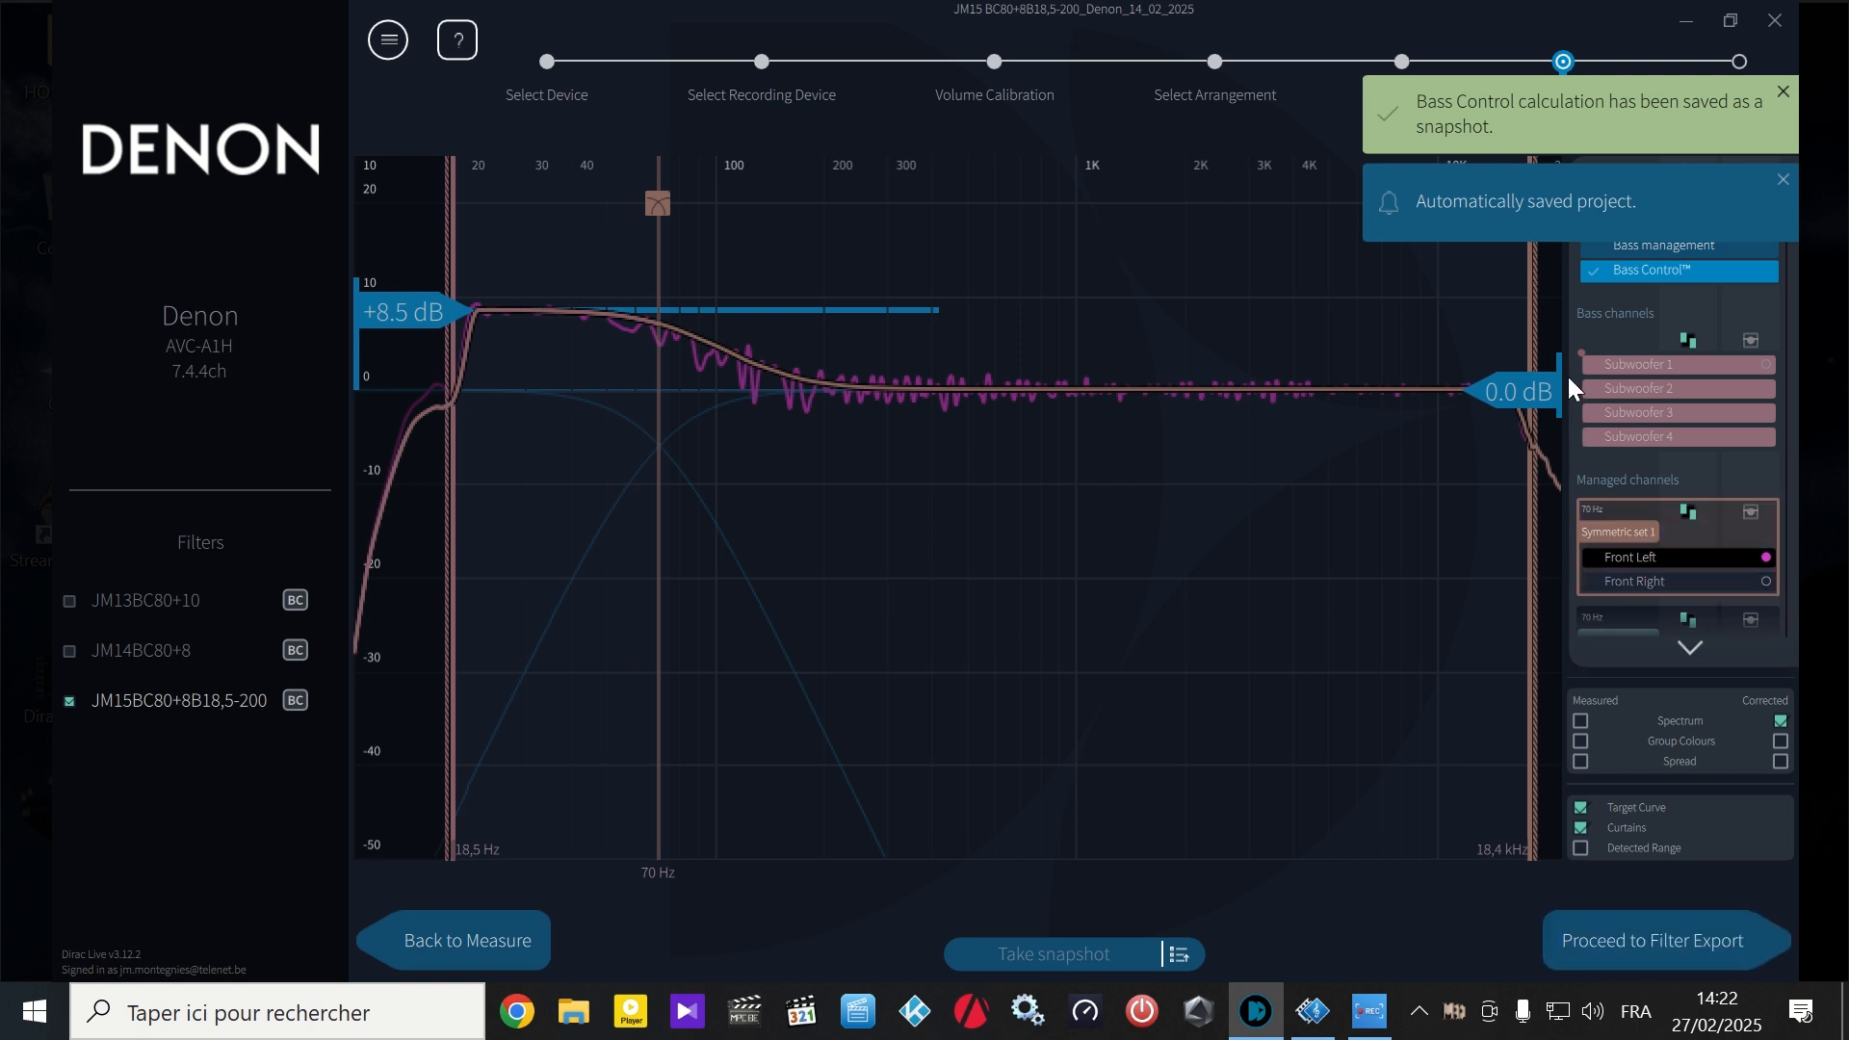
- Examine the corrected responses of the subwoofer group, the Front Left and Front Right pair, and the managed channel group below it
{"action": "left_click", "coordinate": [1590, 343]}
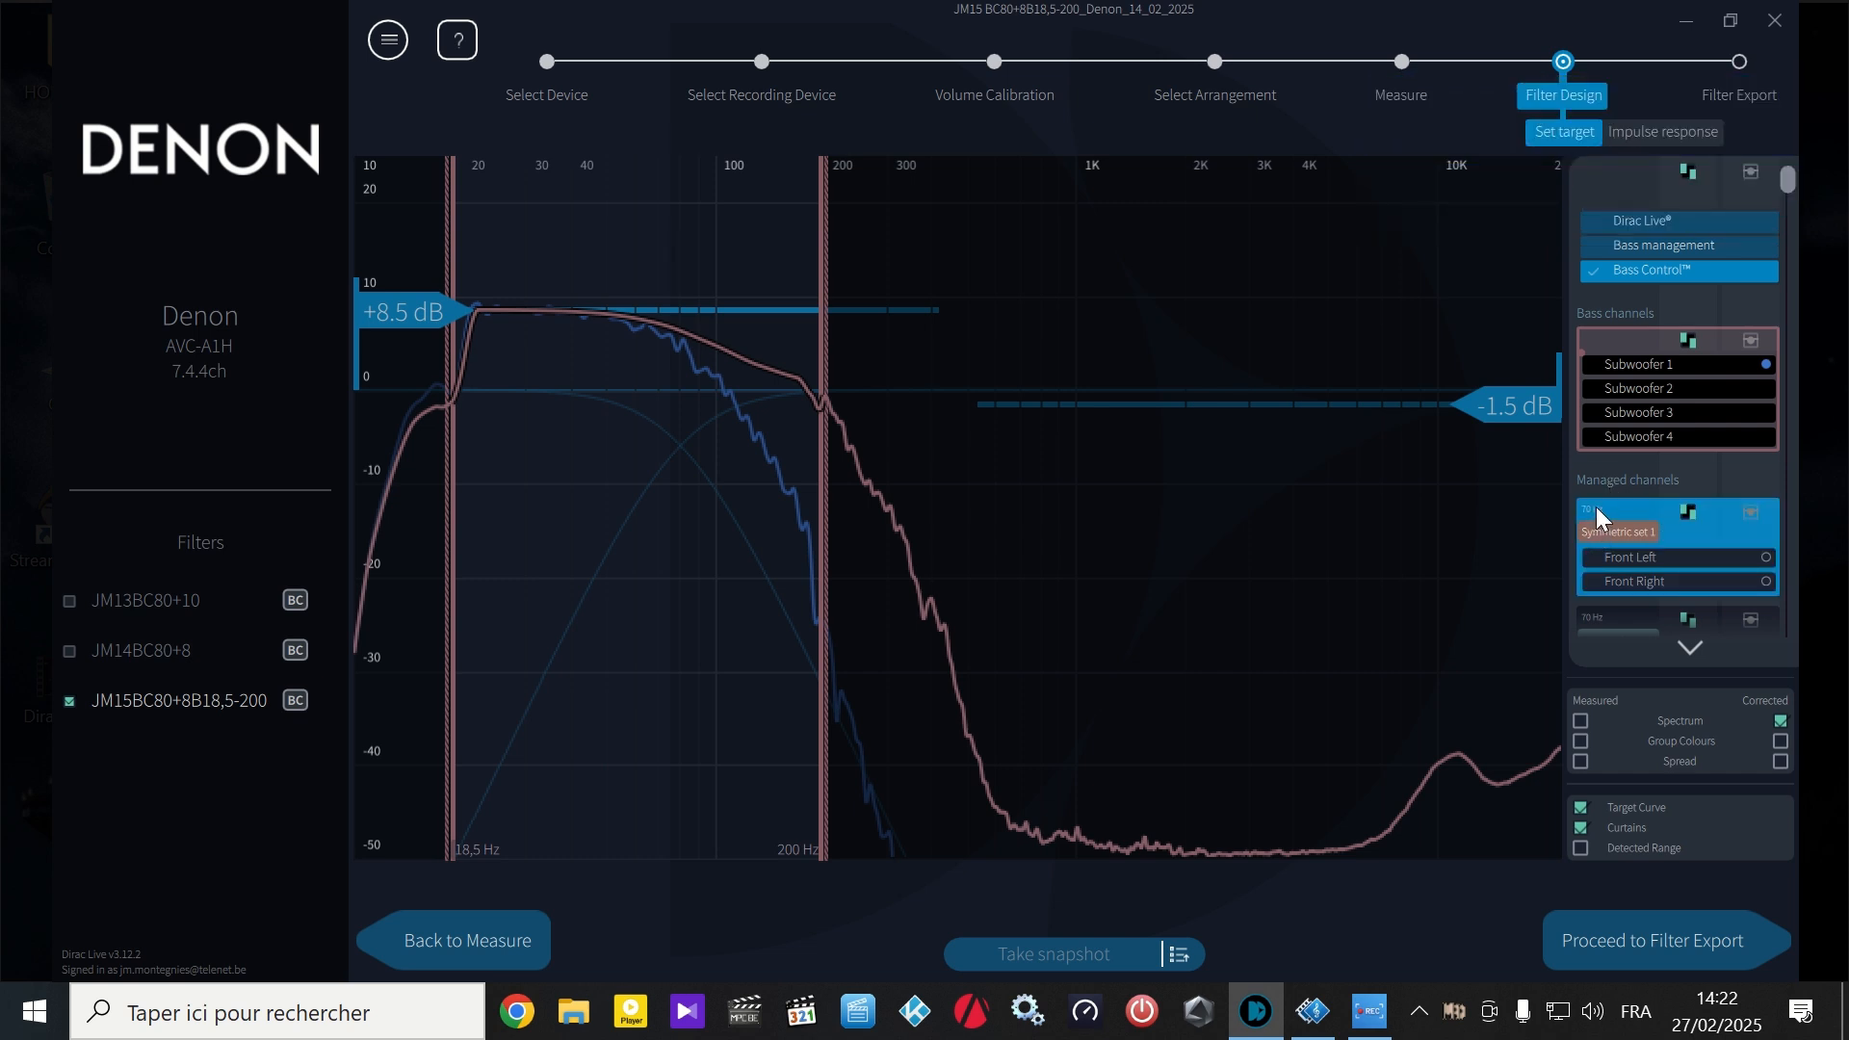
{"action": "left_click", "coordinate": [1597, 509]}
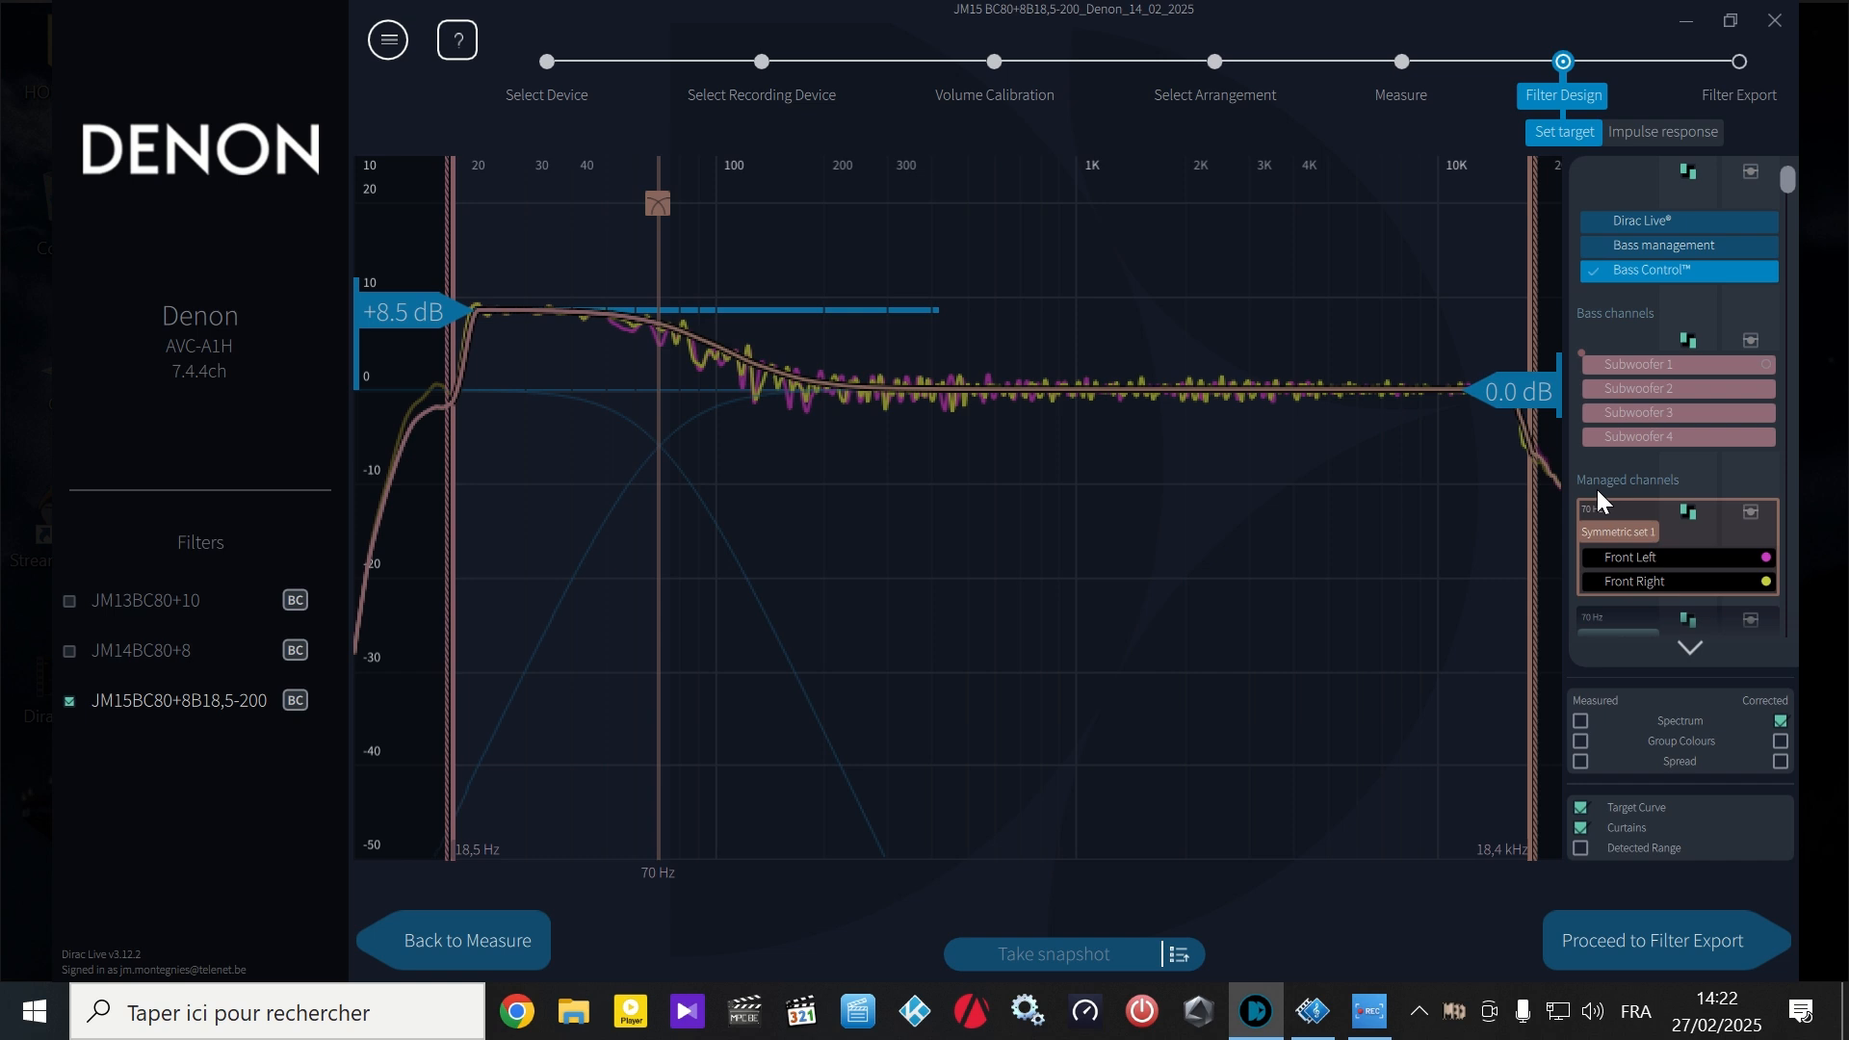
{"action": "left_click", "coordinate": [1597, 618]}
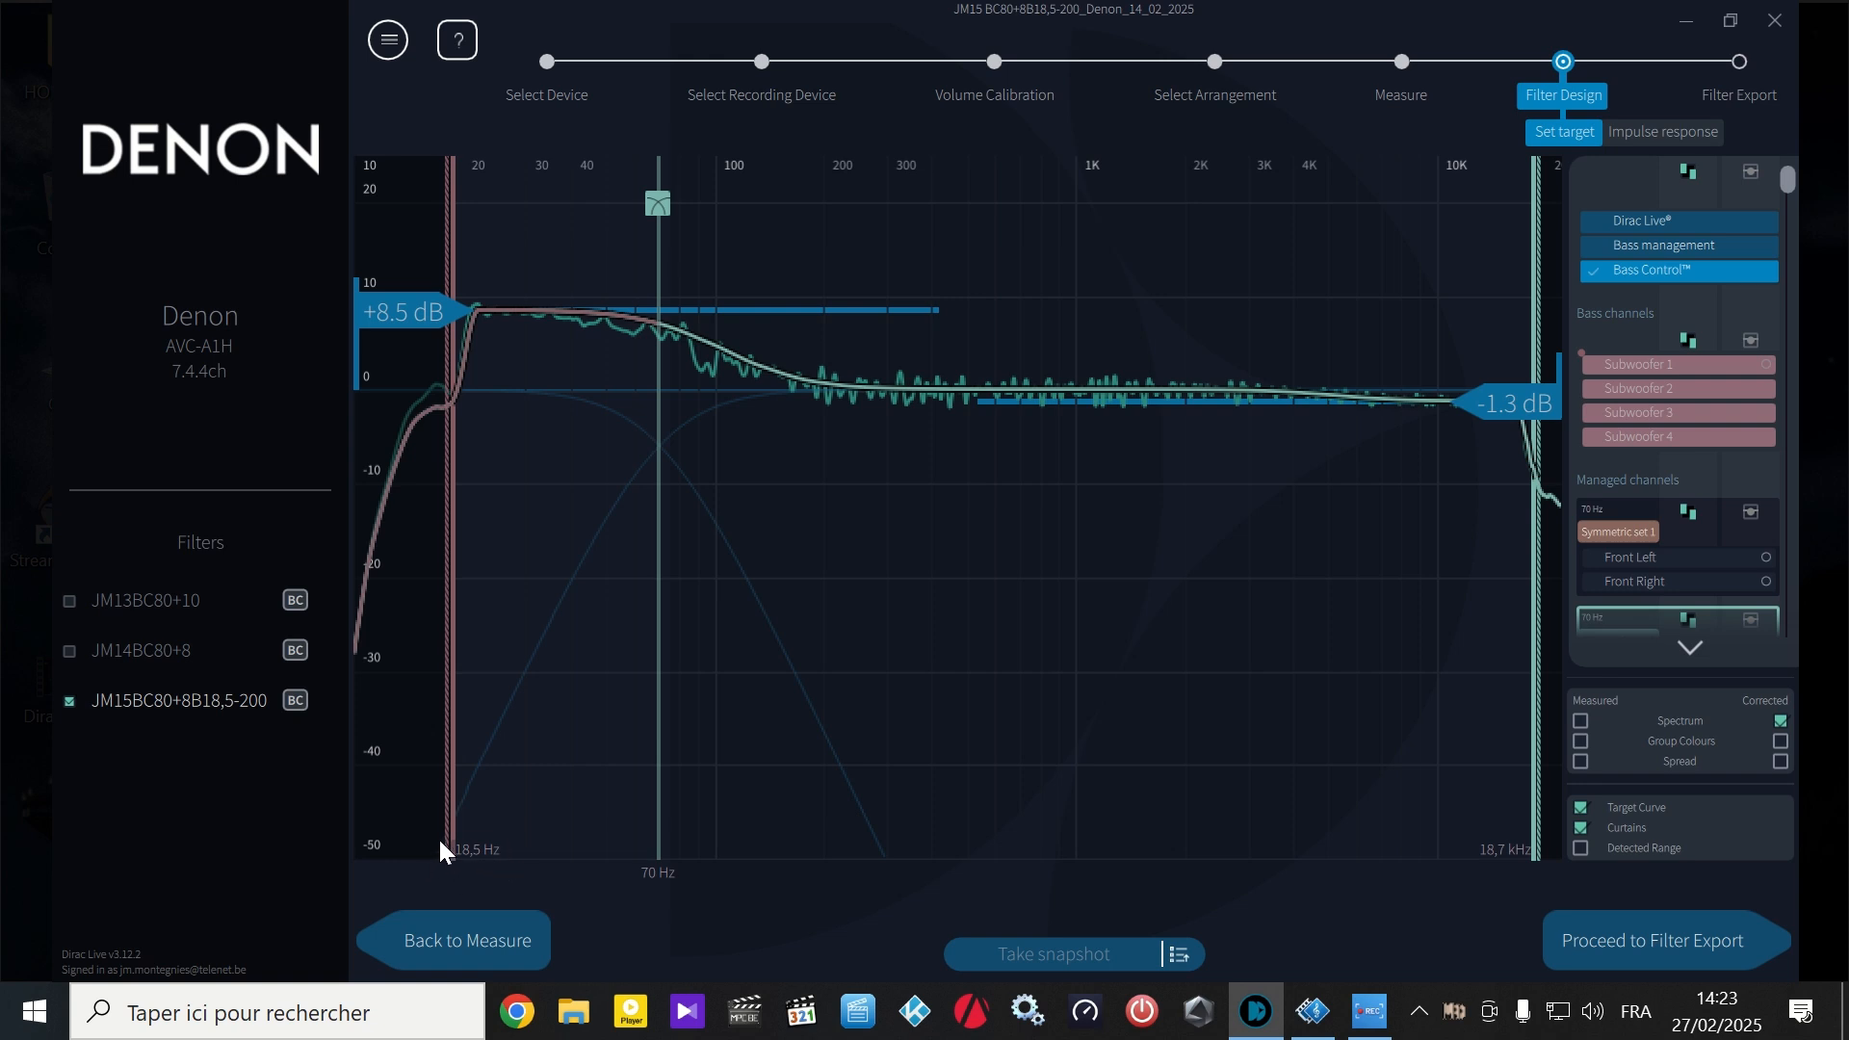
- Try the lower frequency curtain at 22.2 Hz, return it to 18.5 Hz, and recalculate the Bass Control filter
{"action": "left_click_drag", "start_coordinate": [447, 830], "coordinate": [475, 828]}
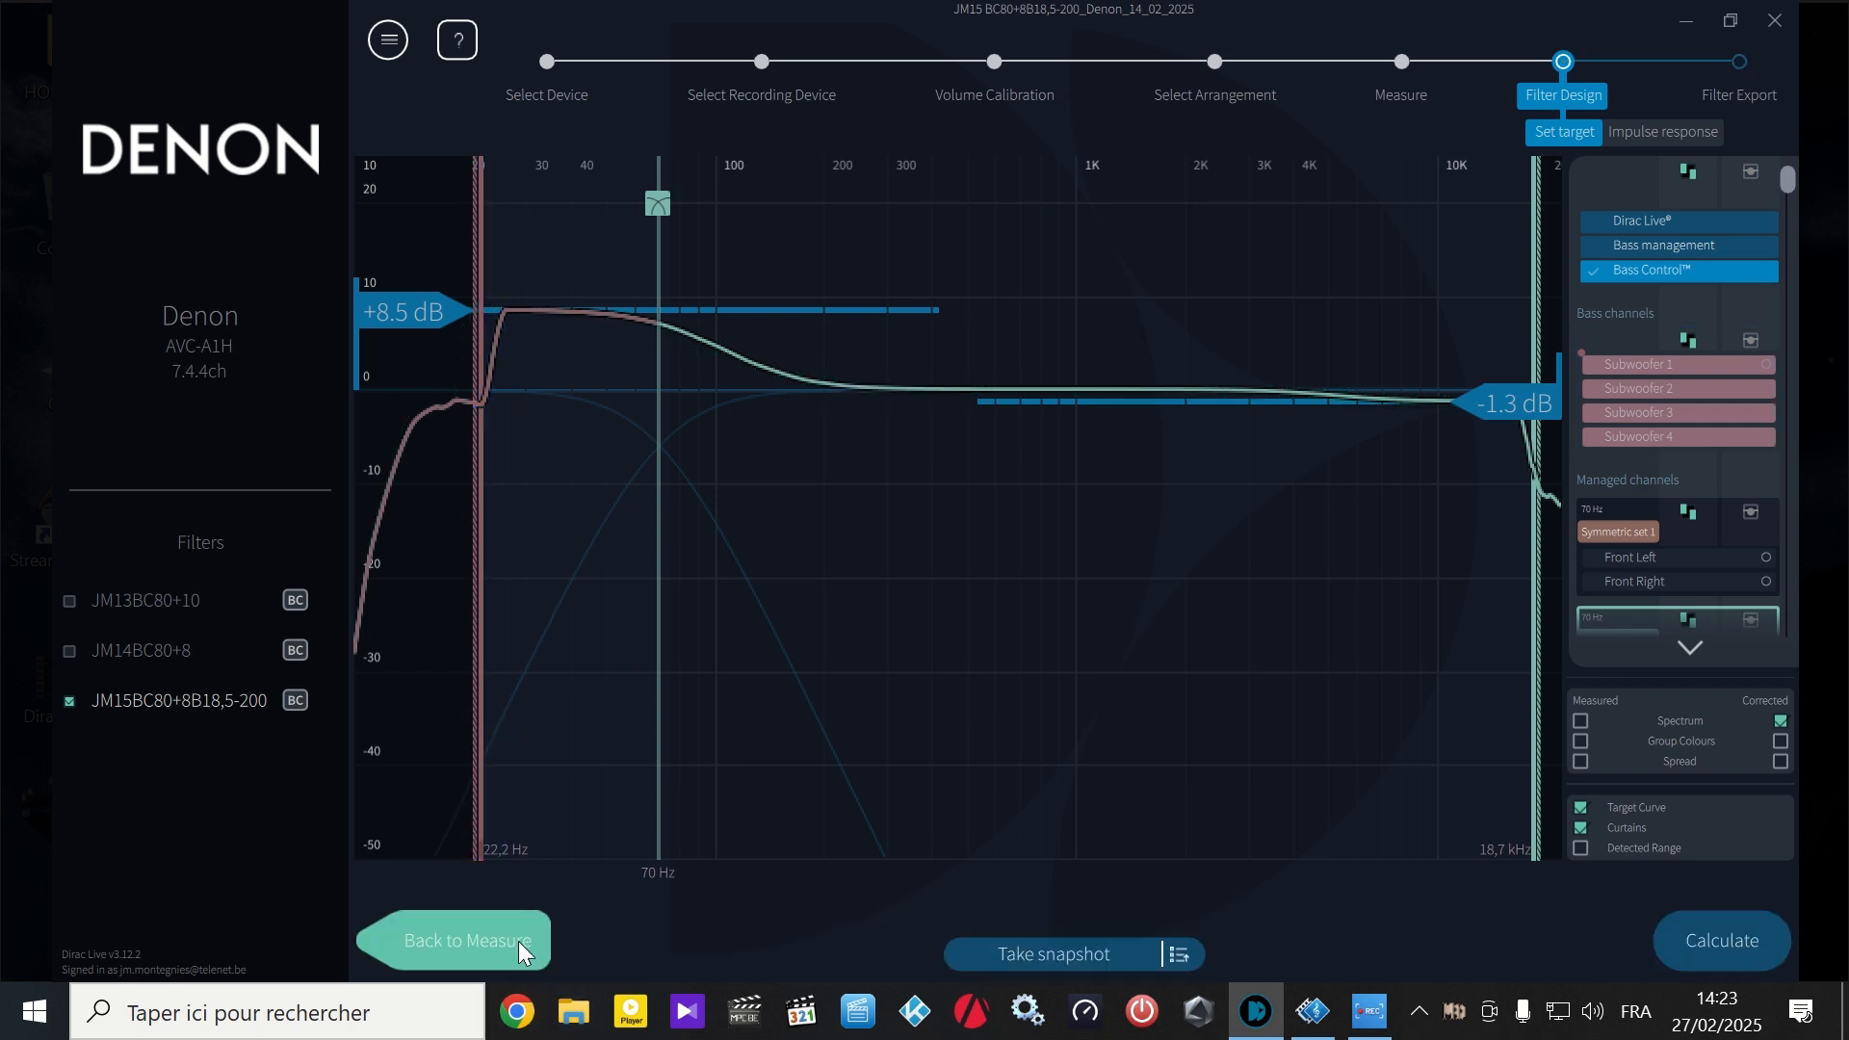
{"action": "left_click_drag", "start_coordinate": [479, 768], "coordinate": [455, 760]}
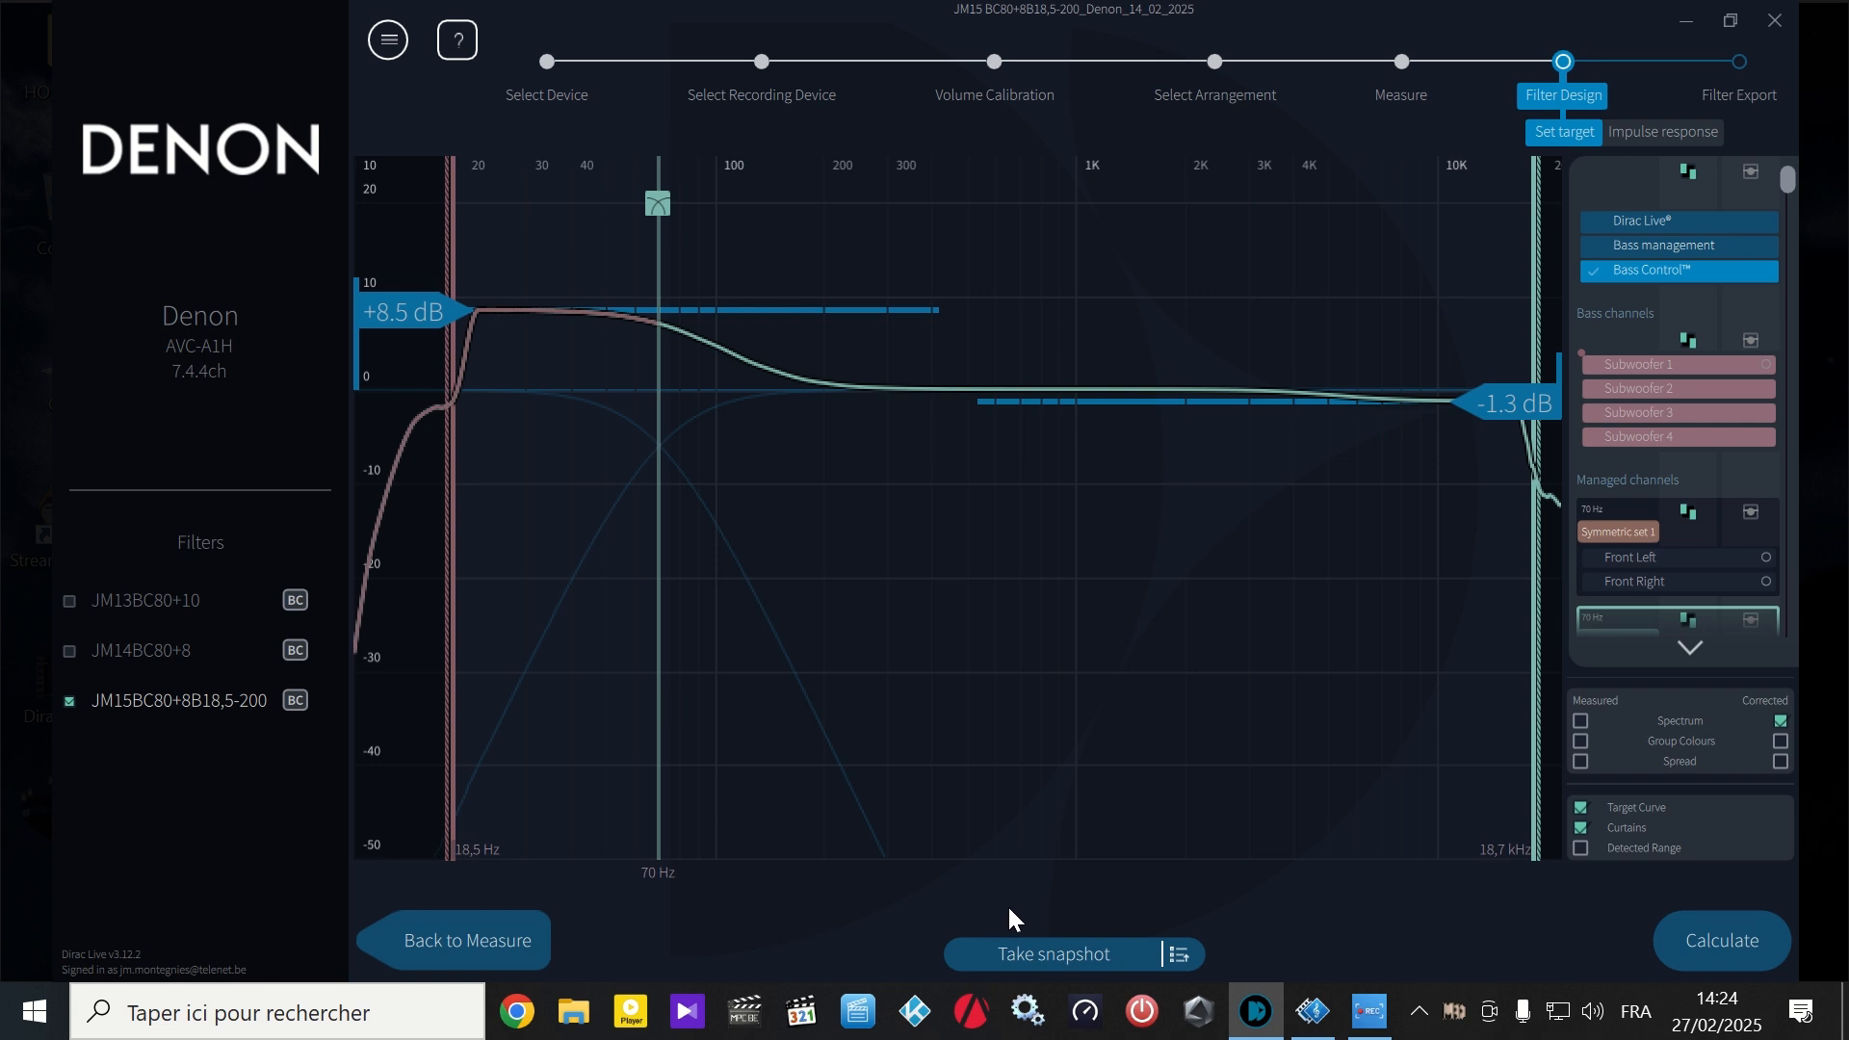
{"action": "left_click", "coordinate": [1674, 939]}
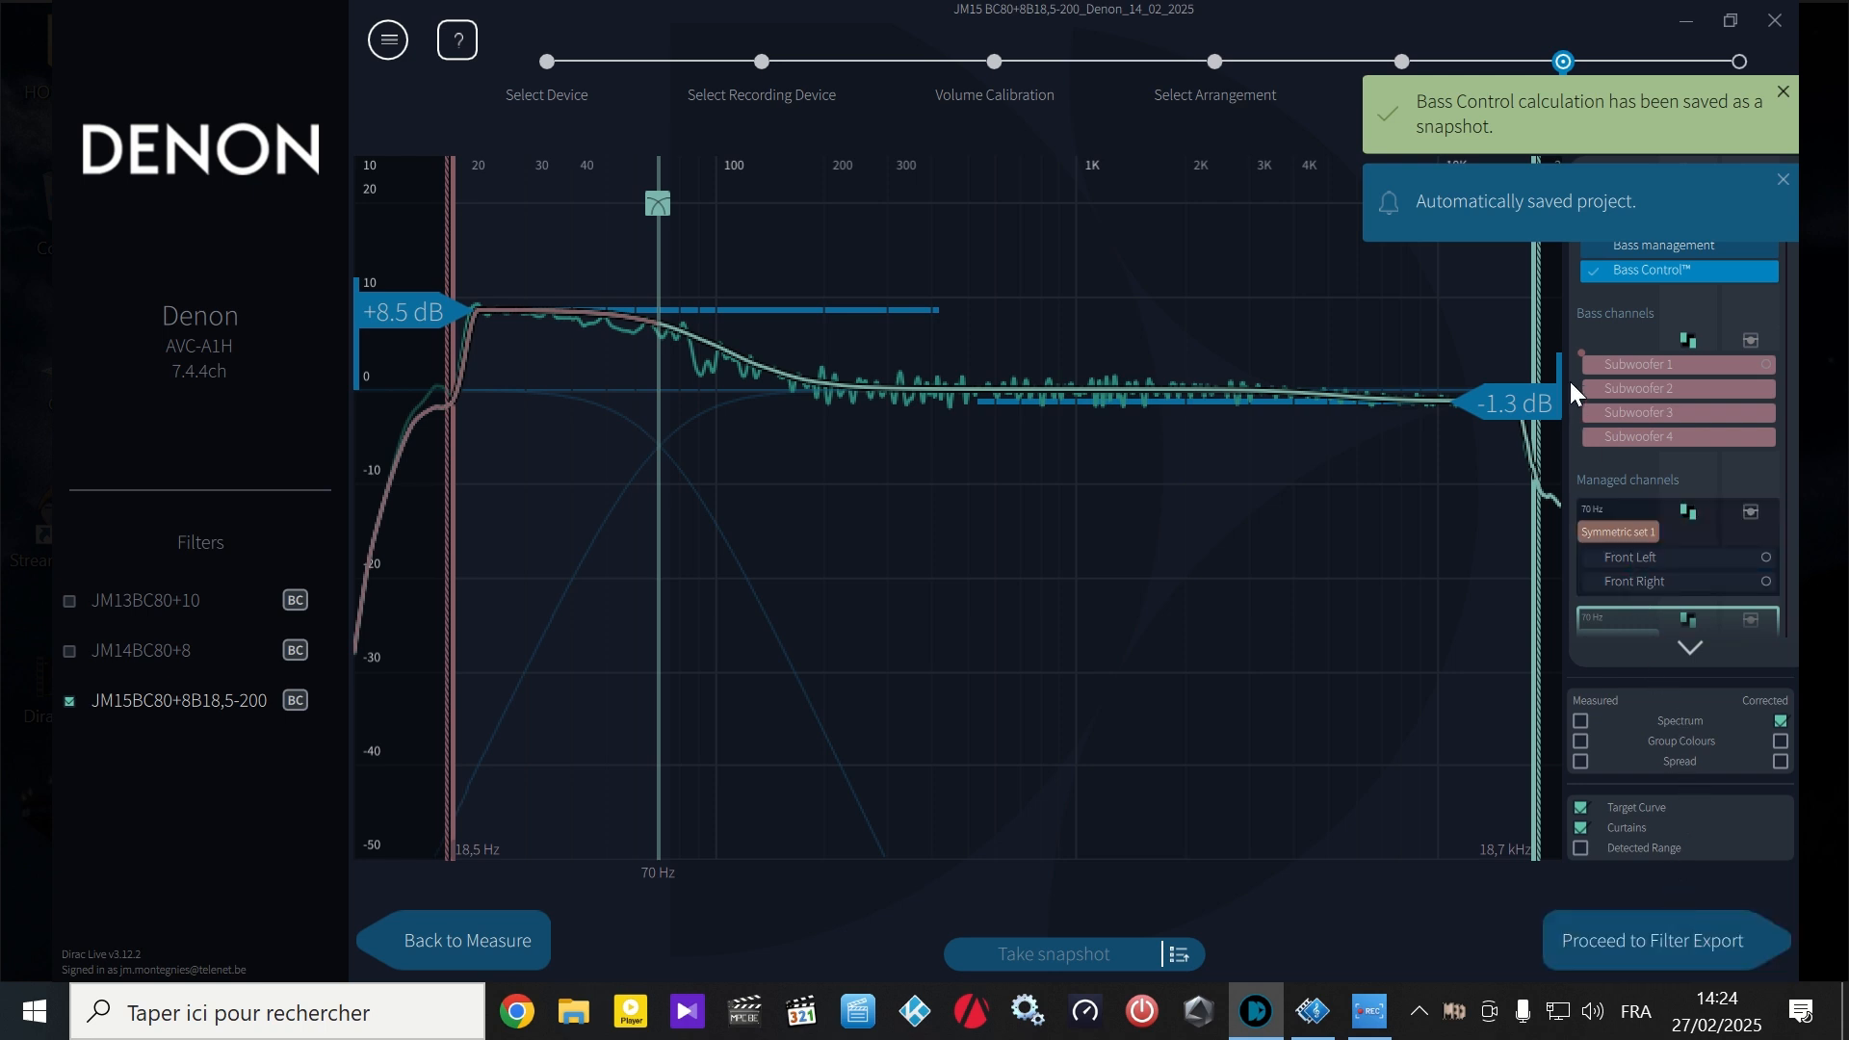
- Select the subwoofer group and try adjusting its upper frequency curtain, leaving it at 200 Hz
{"action": "left_click", "coordinate": [1594, 336]}
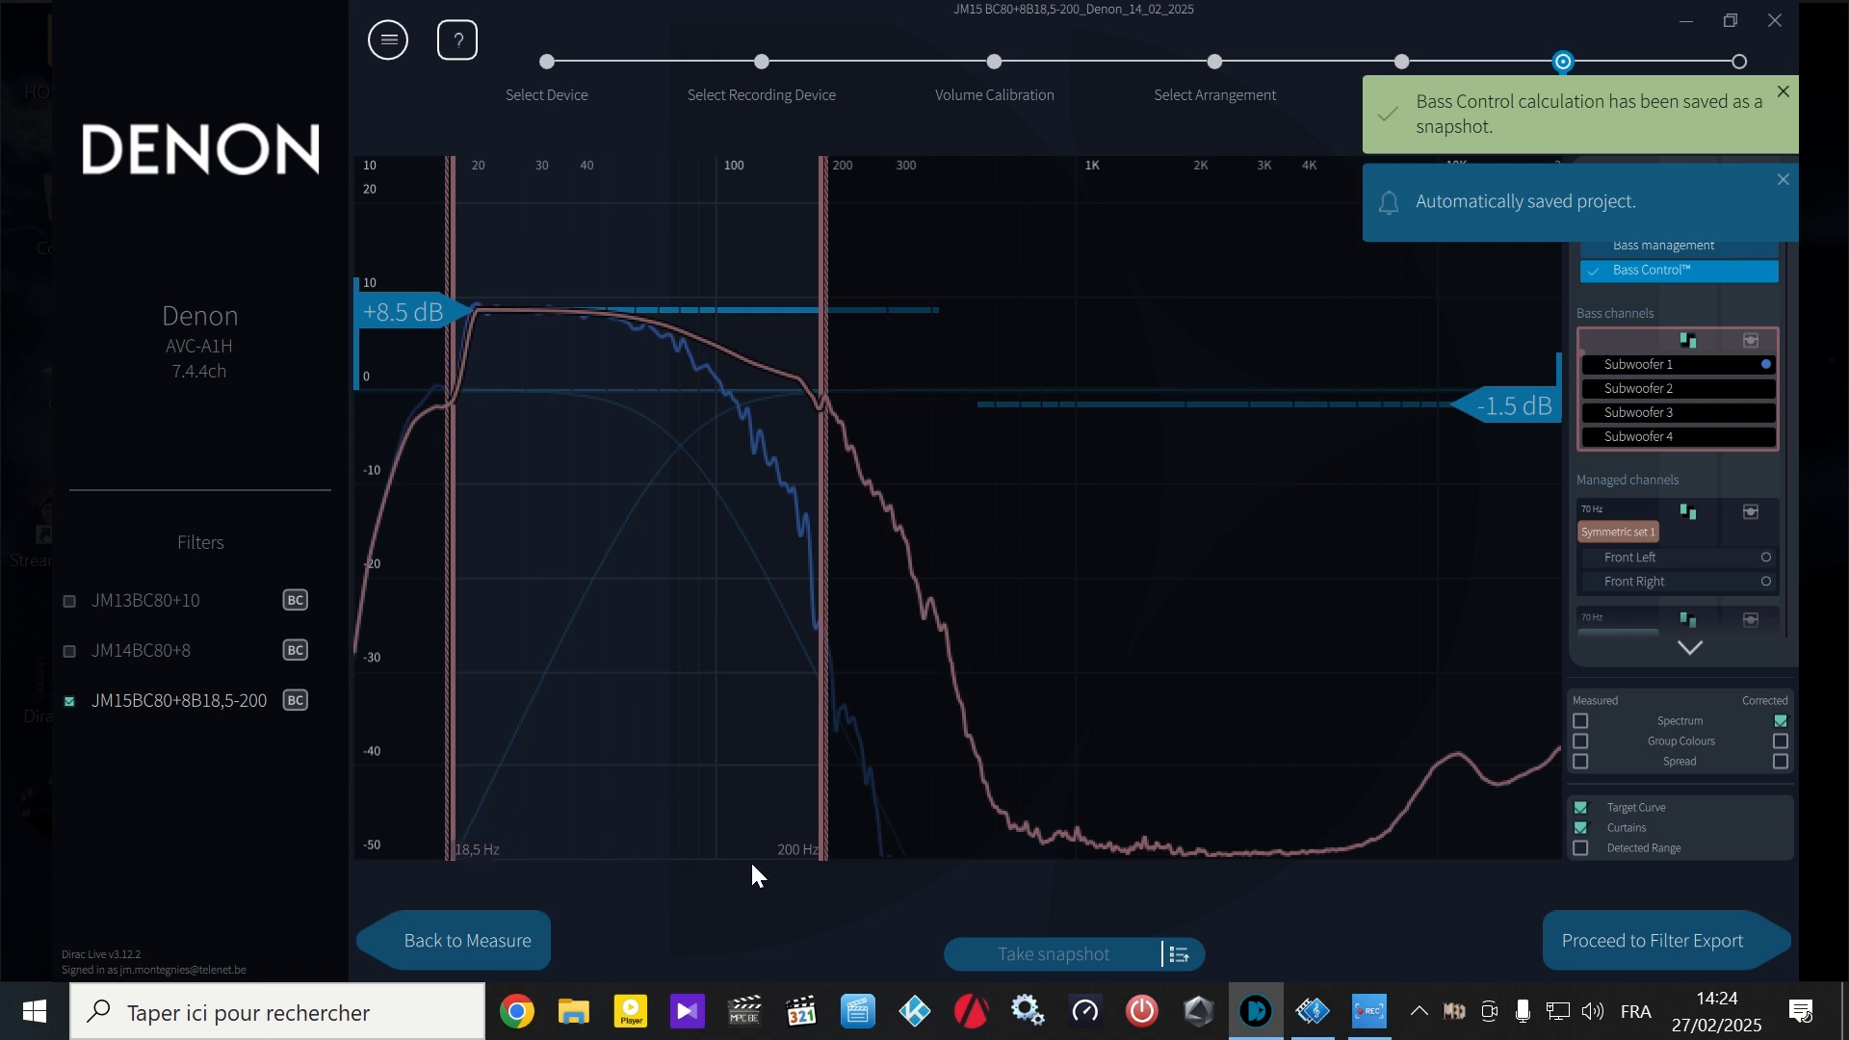
{"action": "mouse_move", "coordinate": [821, 847]}
{"action": "left_mouse_down"}
{"action": "mouse_move", "coordinate": [870, 820]}
{"action": "mouse_move", "coordinate": [957, 821]}
{"action": "mouse_move", "coordinate": [820, 834]}
{"action": "left_mouse_up"}
{"action": "right_click", "coordinate": [842, 828]}
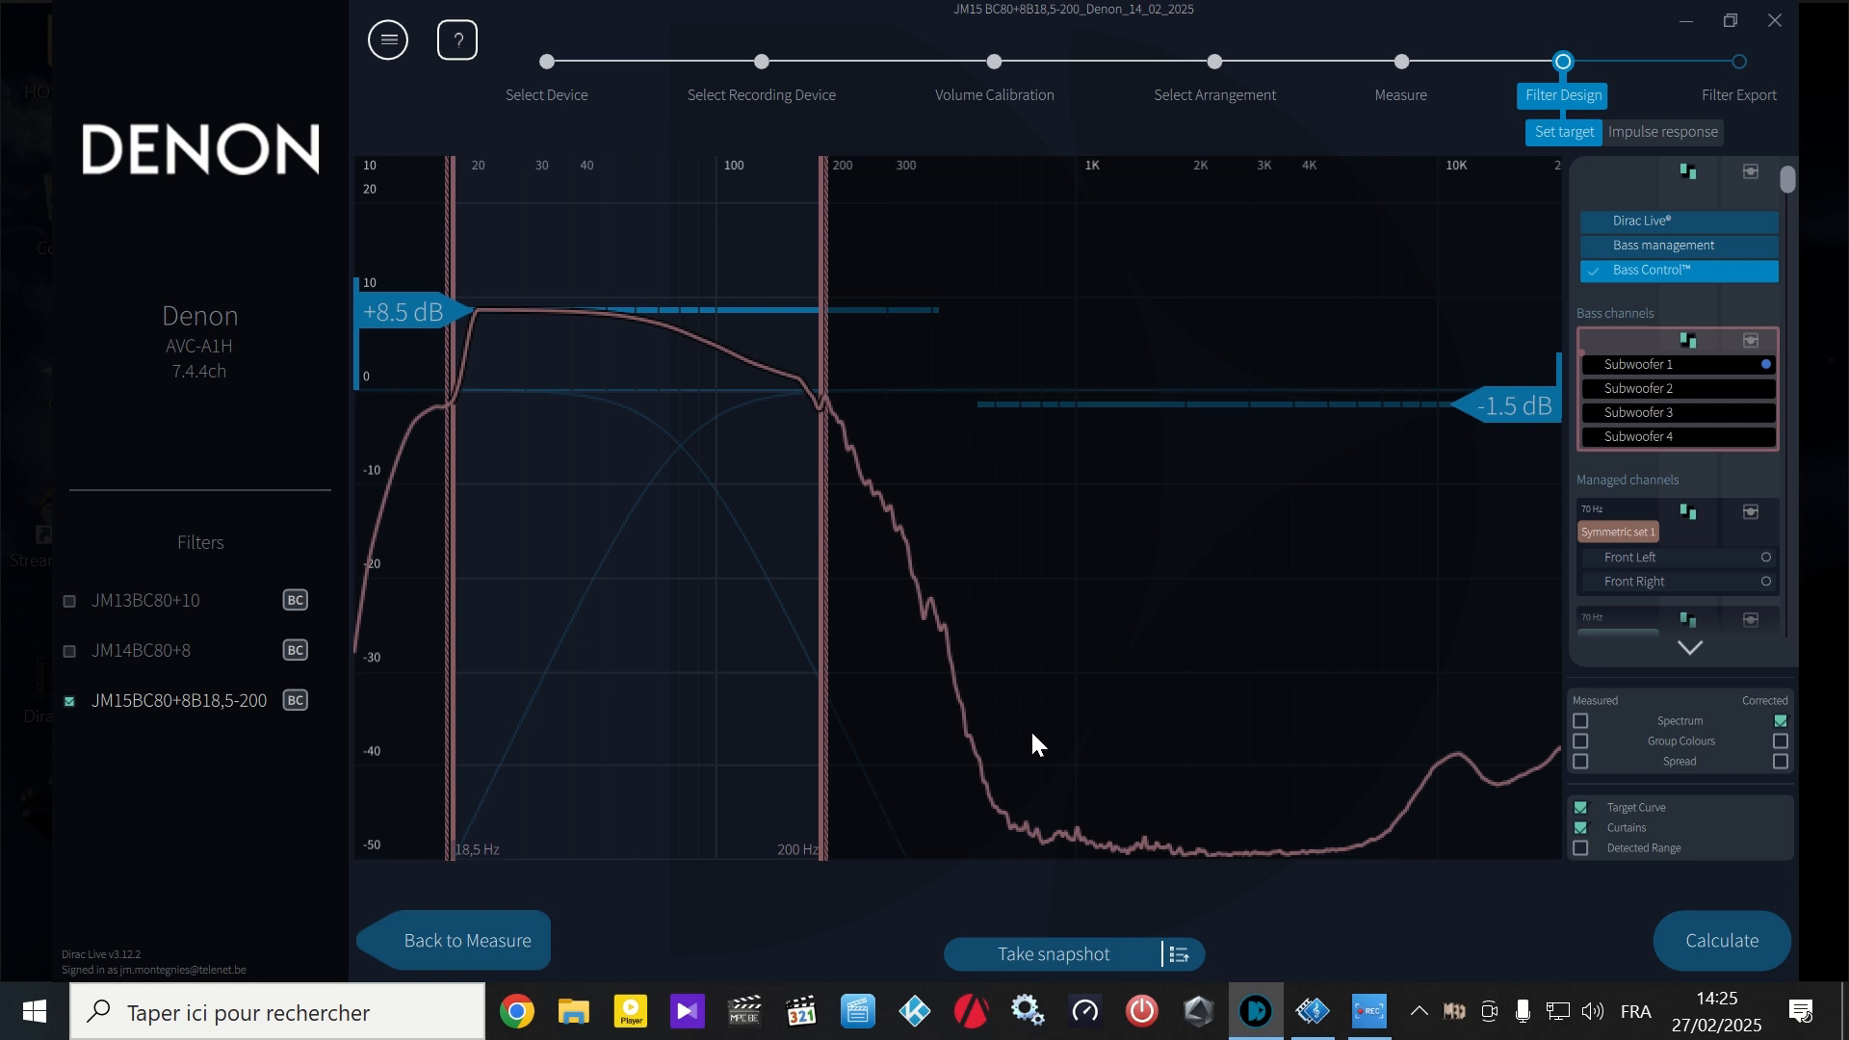
- Review the target curves of Symmetric set 1 and the managed channel group below it
{"action": "left_click", "coordinate": [1605, 528]}
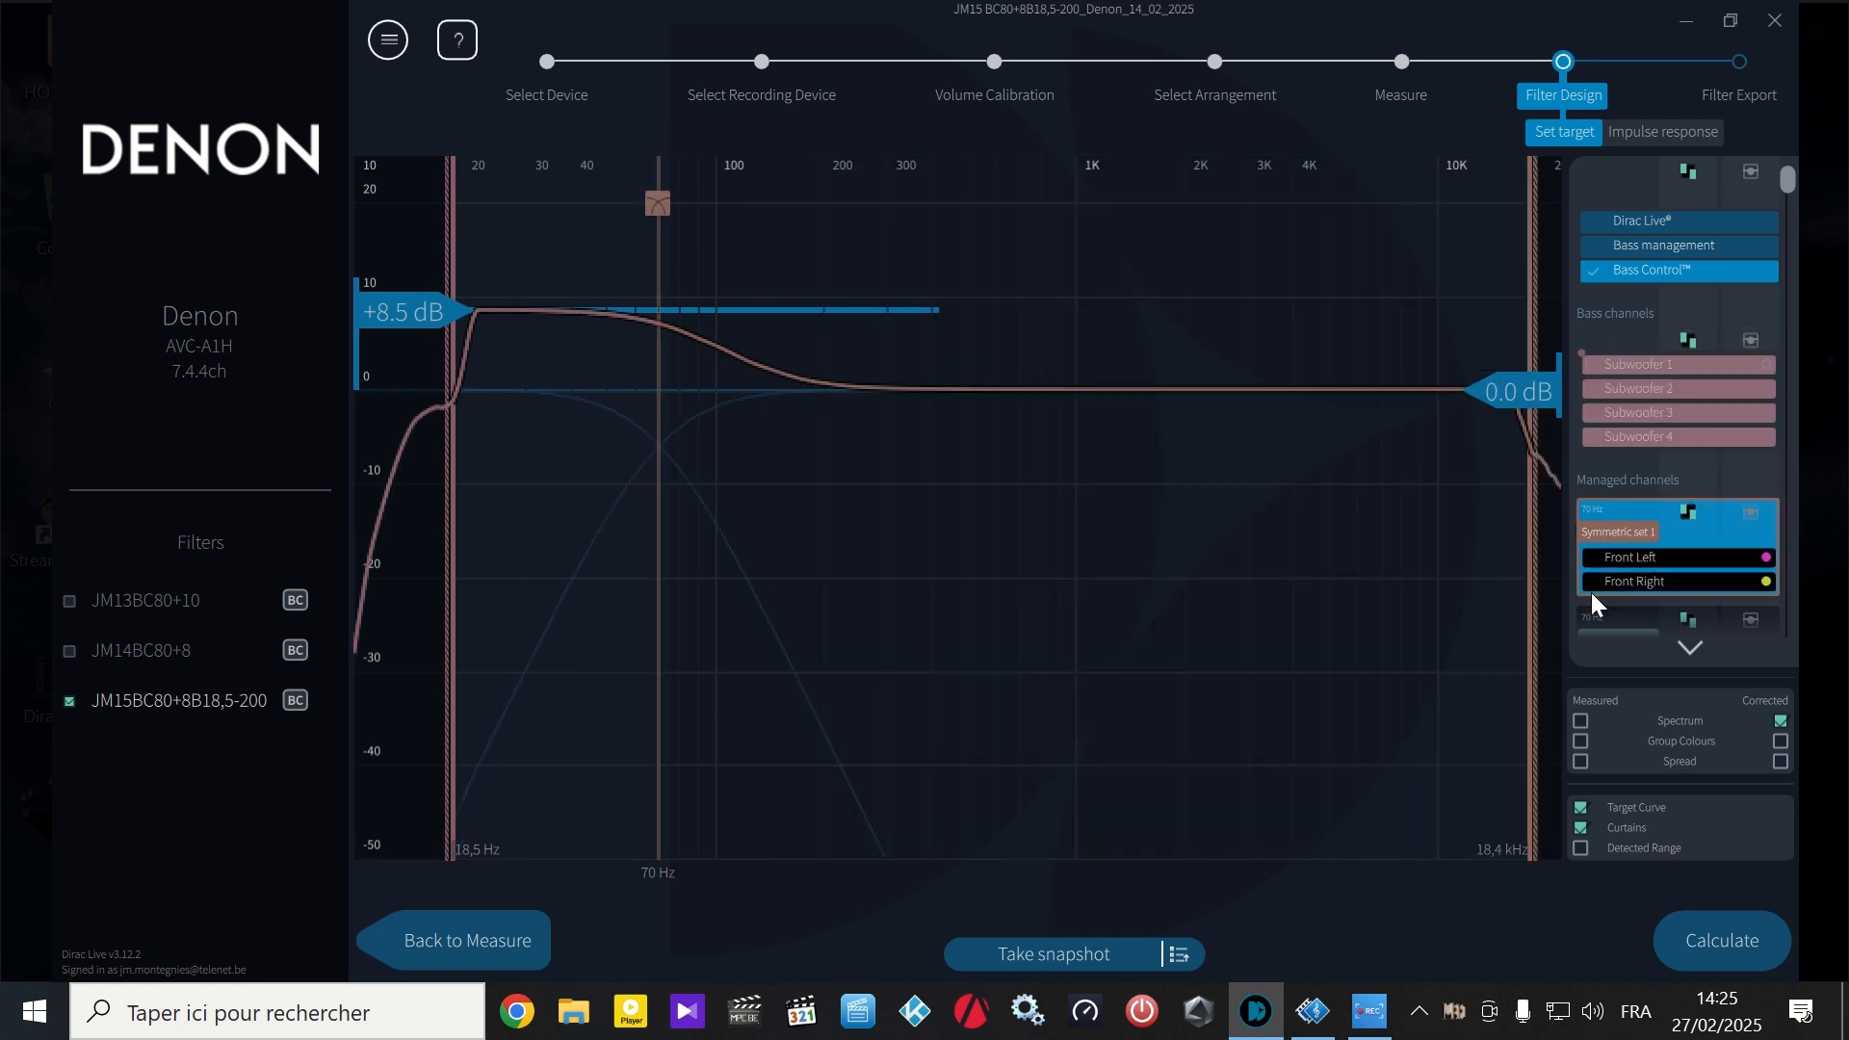
{"action": "left_click", "coordinate": [1595, 616]}
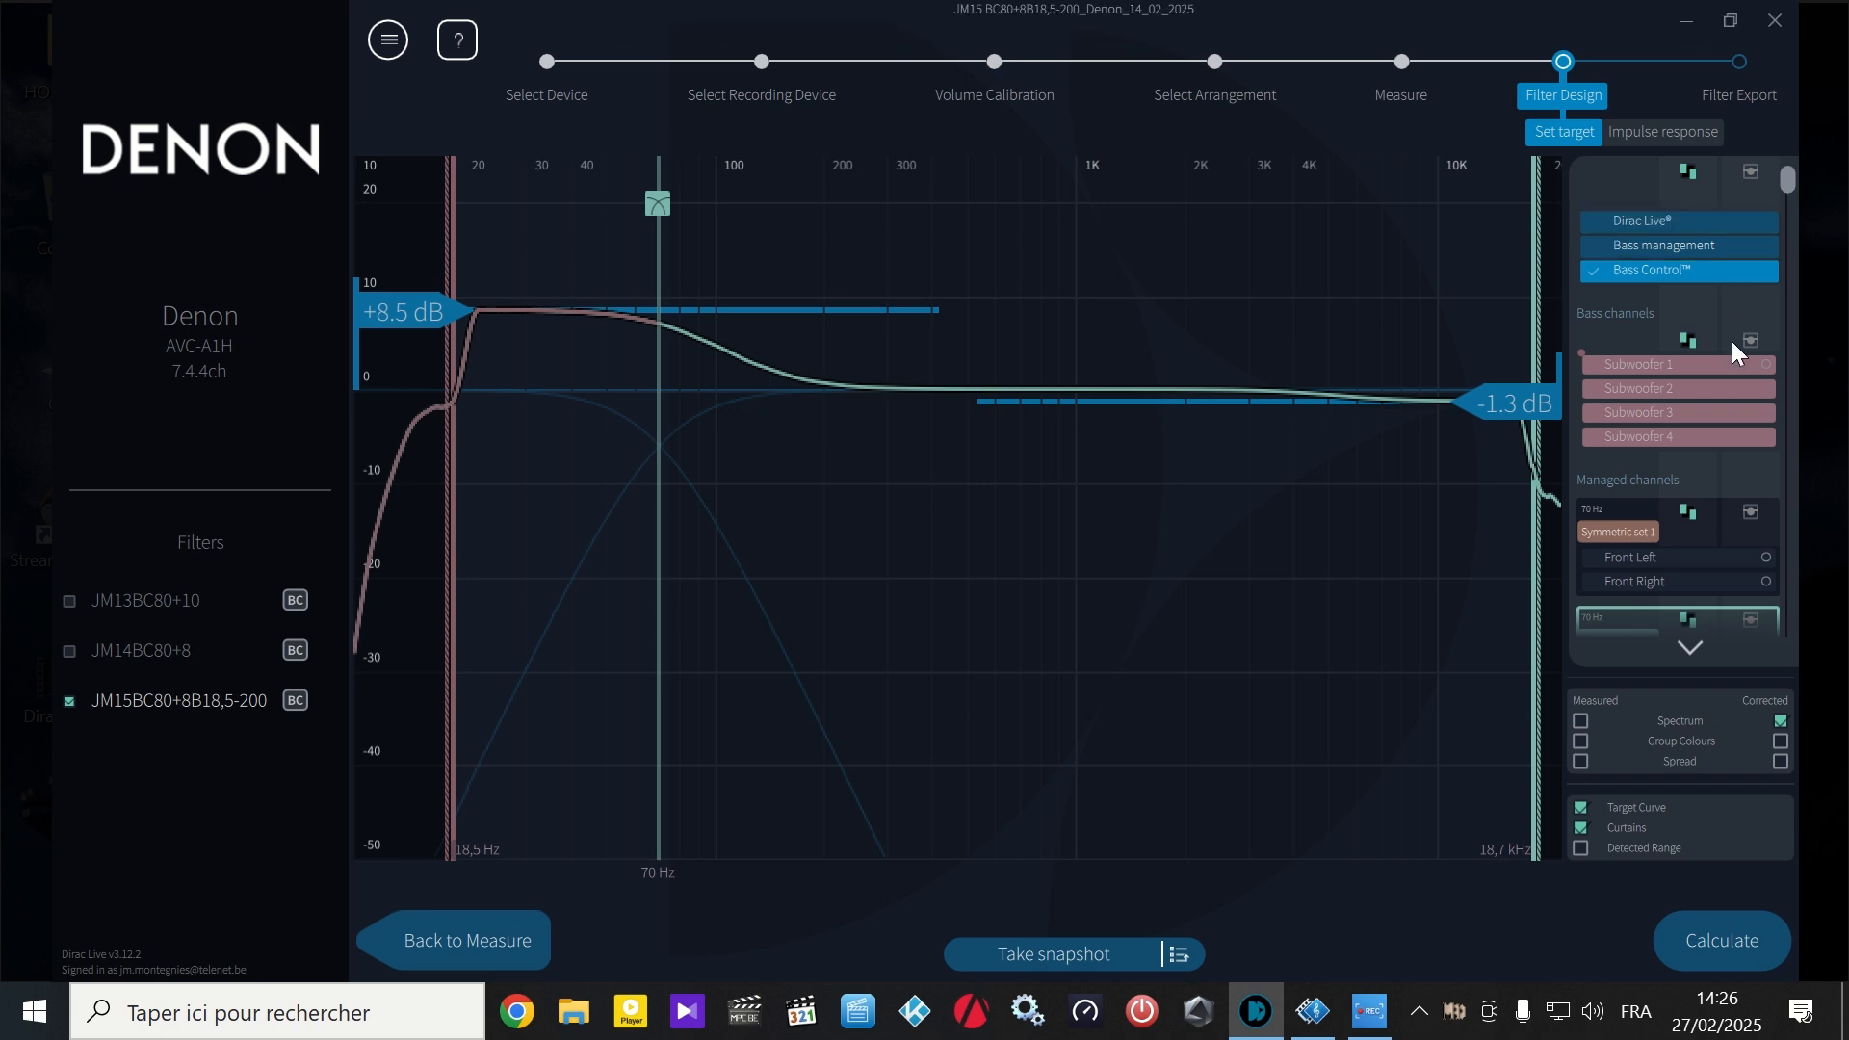
{"action": "left_click", "coordinate": [1381, 984]}
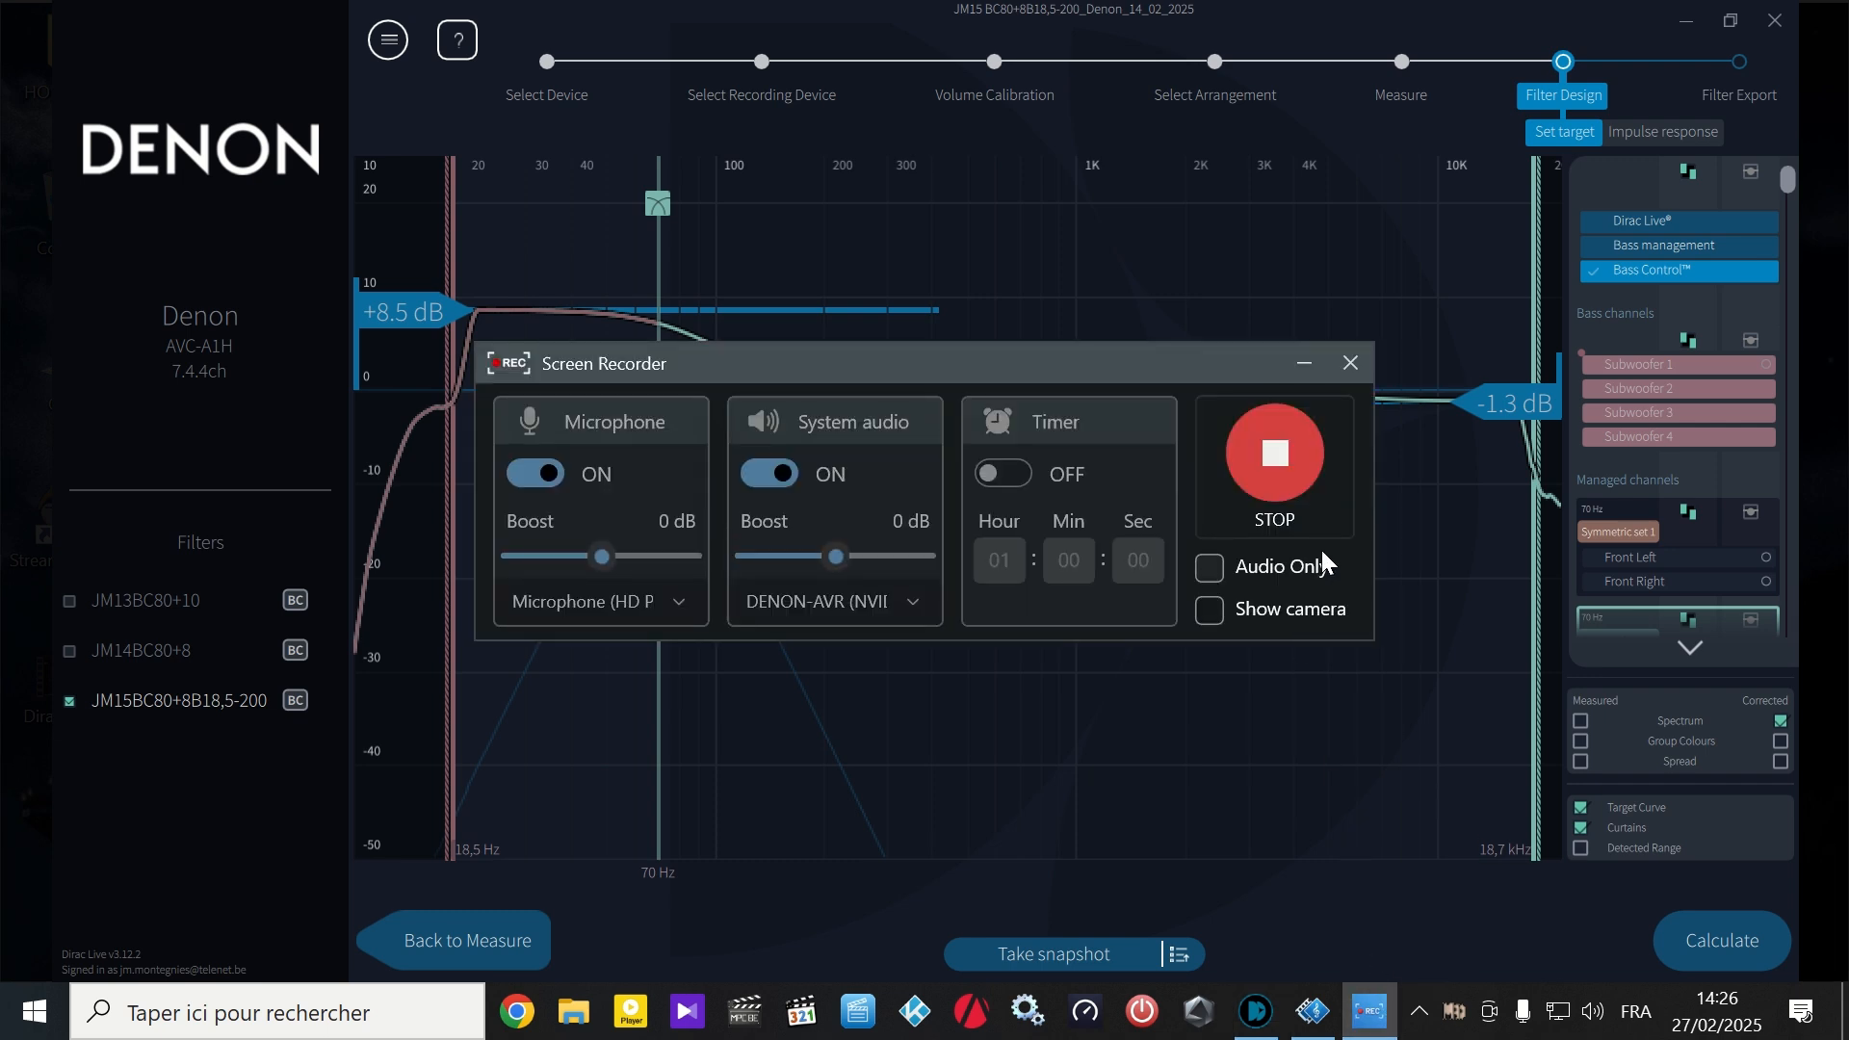